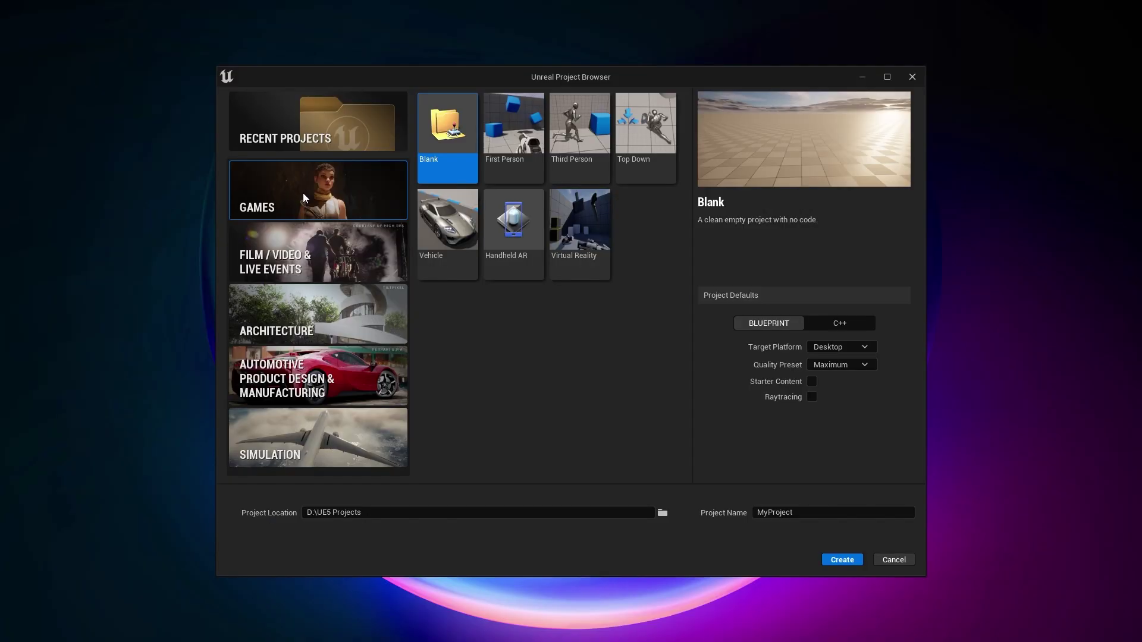
- Create a new game project from the First Person template with the project name JumperGames
left_click(516, 140)
left_click(785, 513)
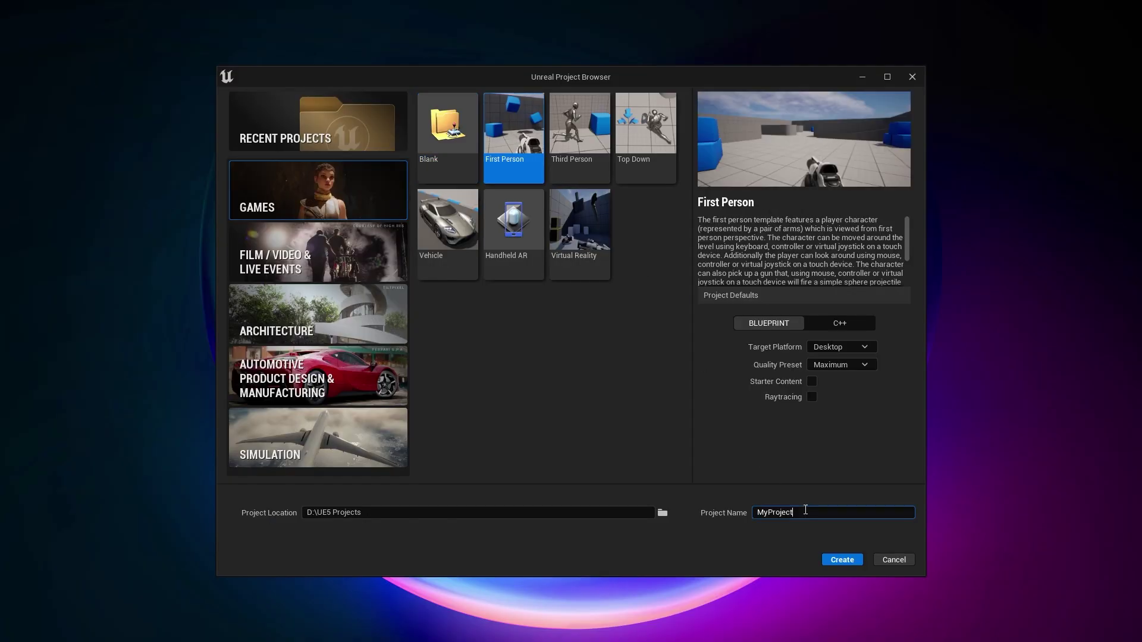
type("JumperGames")
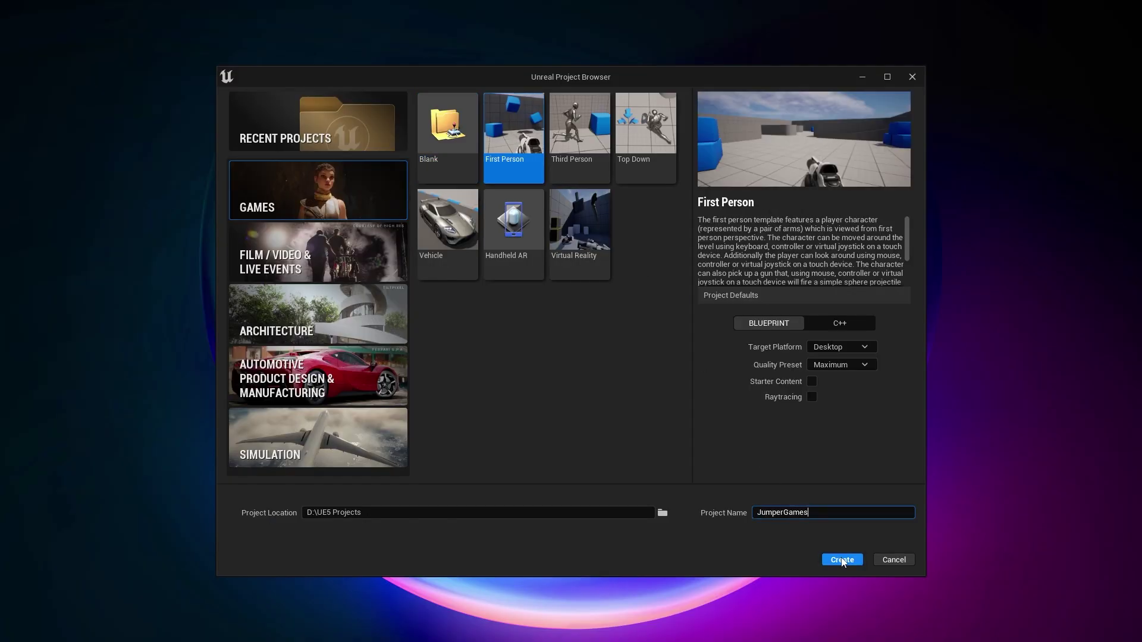
left_click(842, 560)
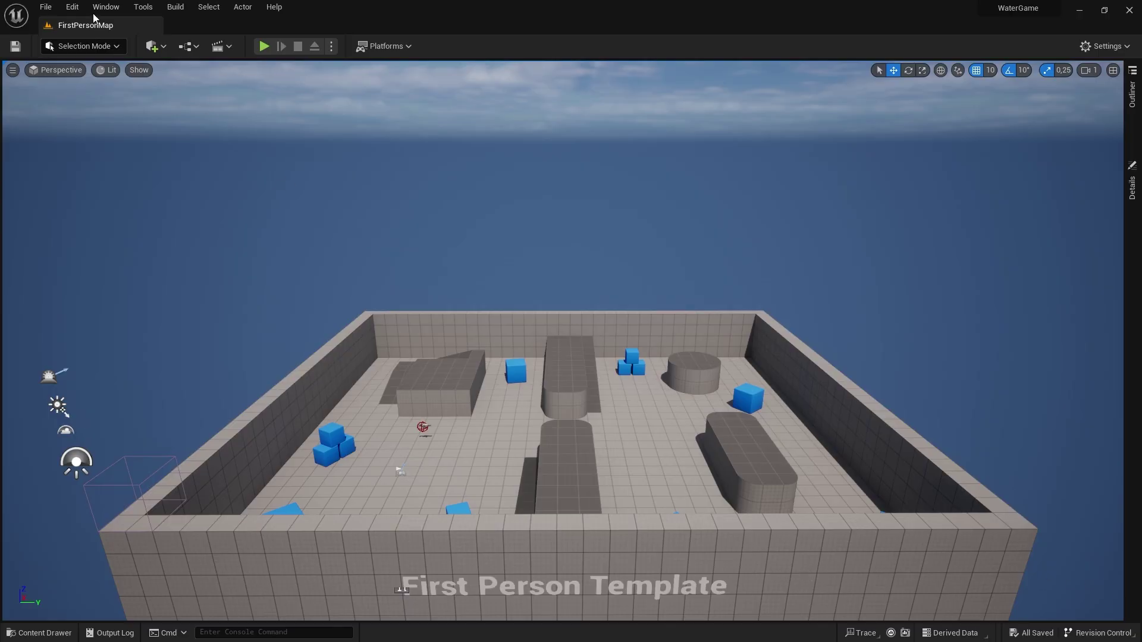
- Find the Water plugin by searching the plugins for "water" and enable it
left_click(72, 7)
left_click(115, 190)
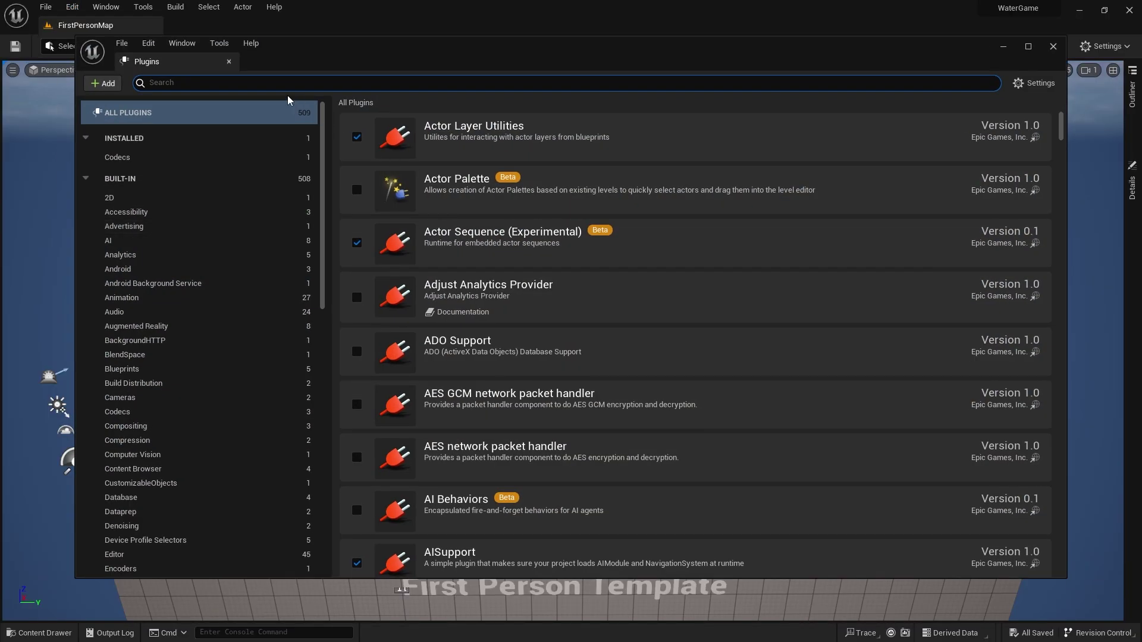
type("water")
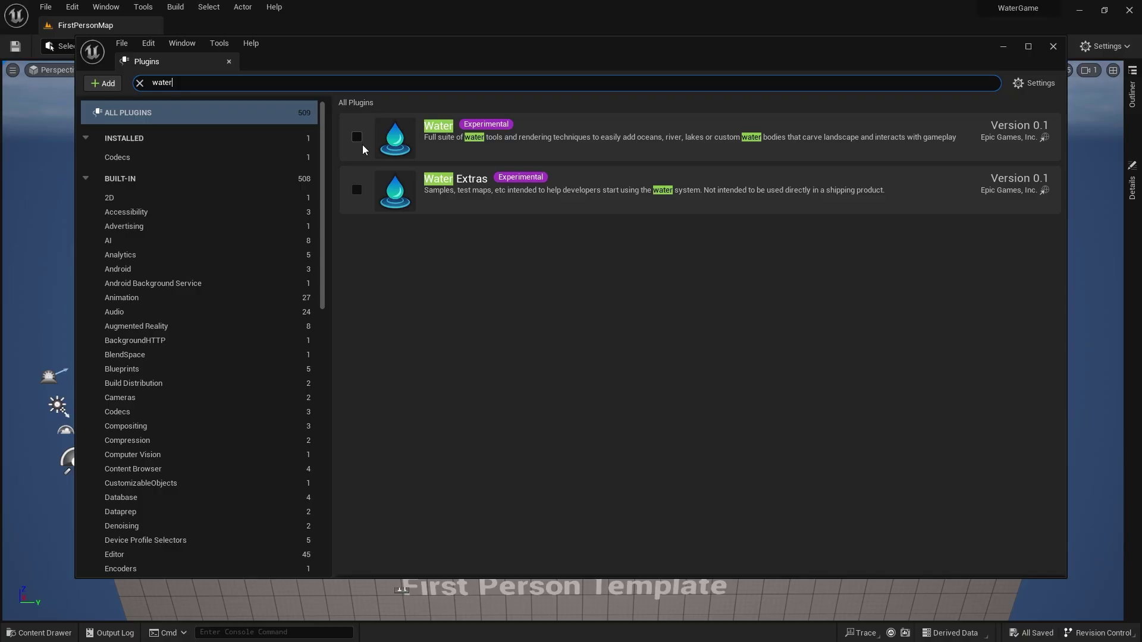
left_click(357, 137)
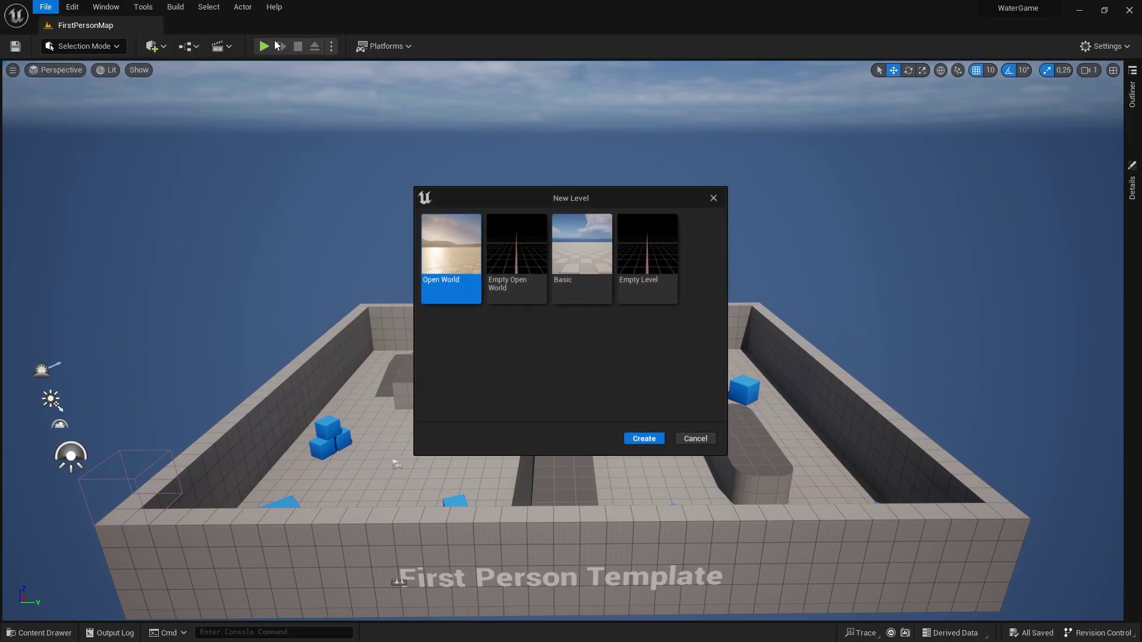
- Create a new level from the Basic template with a flat checkered floor
left_click(644, 441)
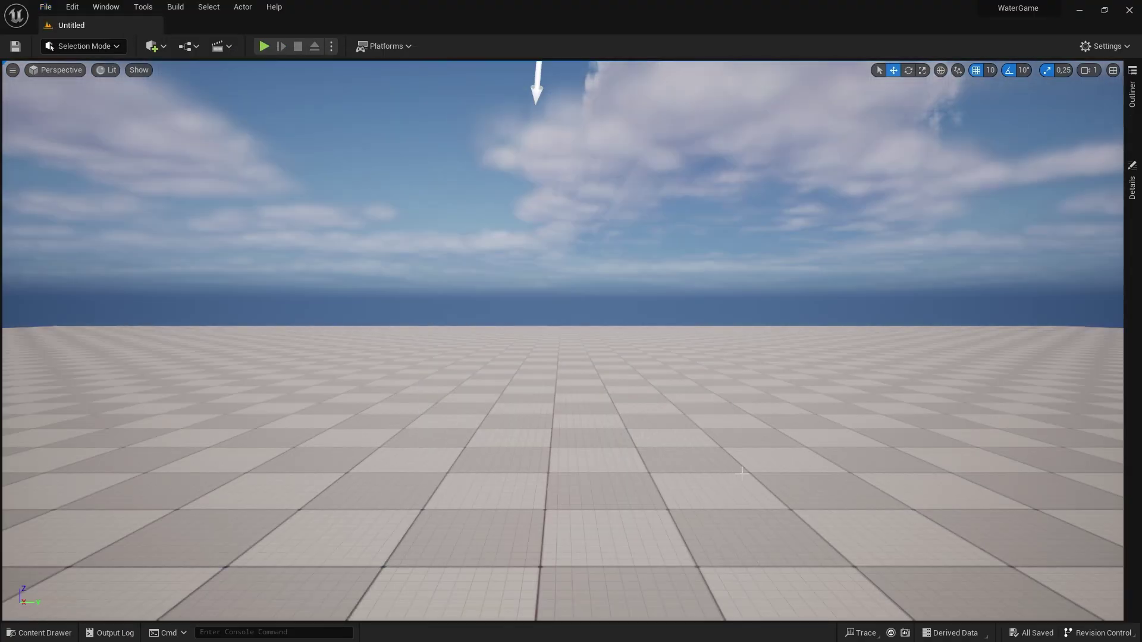
key("s")
right_click_drag(253, 185, 254, 219)
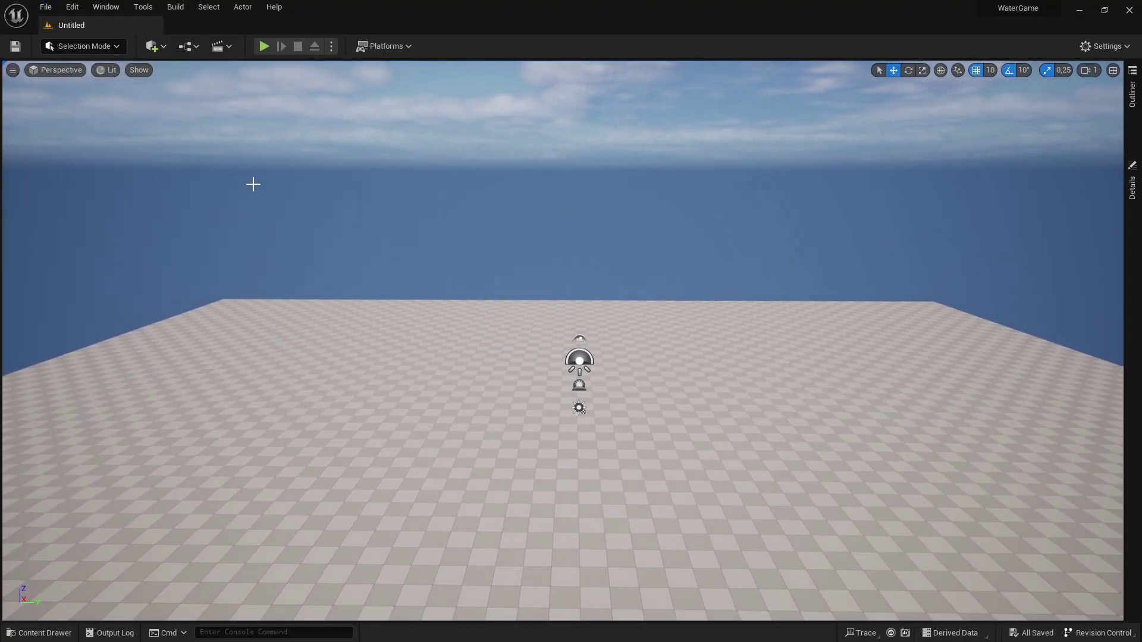
- Add a Water Body Ocean actor to the level and raise it above the floor
left_click(158, 51)
mouse_move(210, 237)
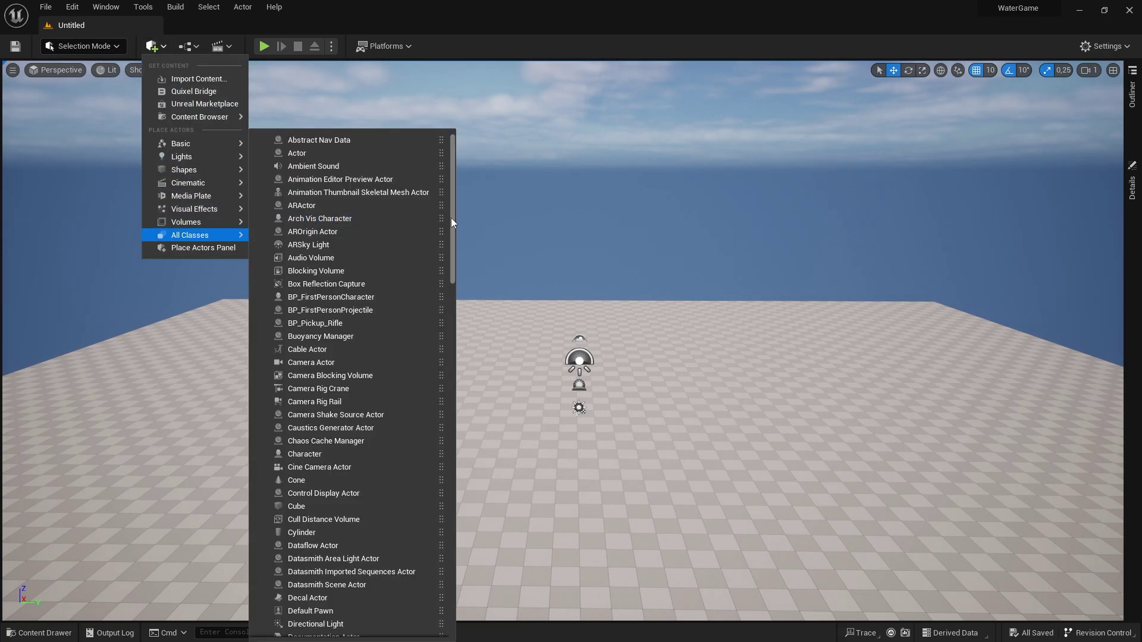
left_click_drag(451, 217, 455, 583)
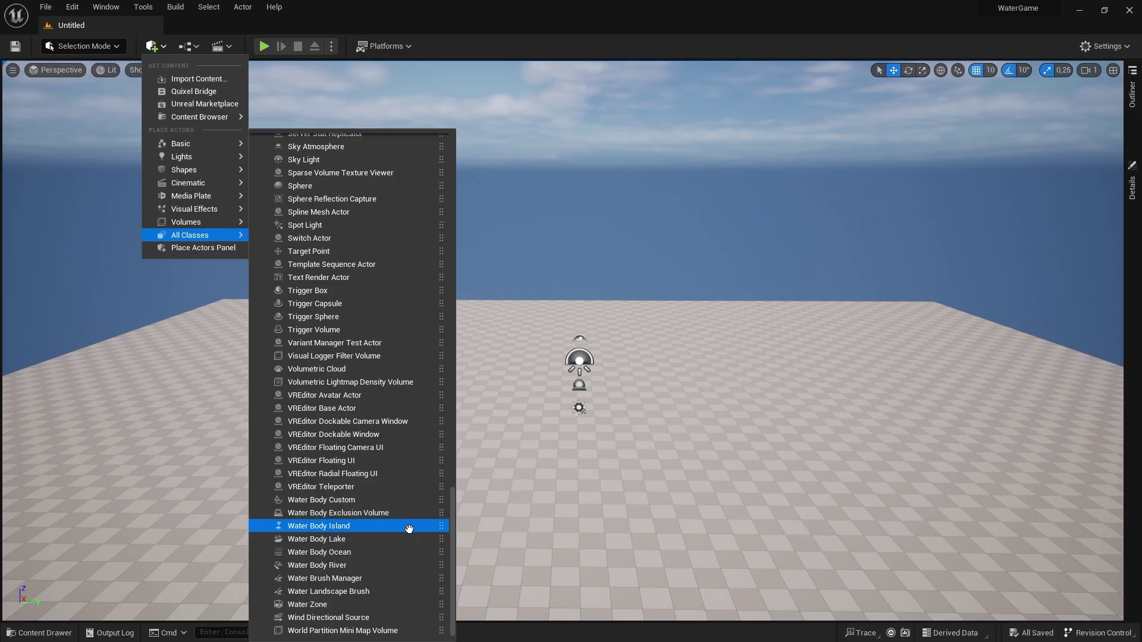
left_click(389, 553)
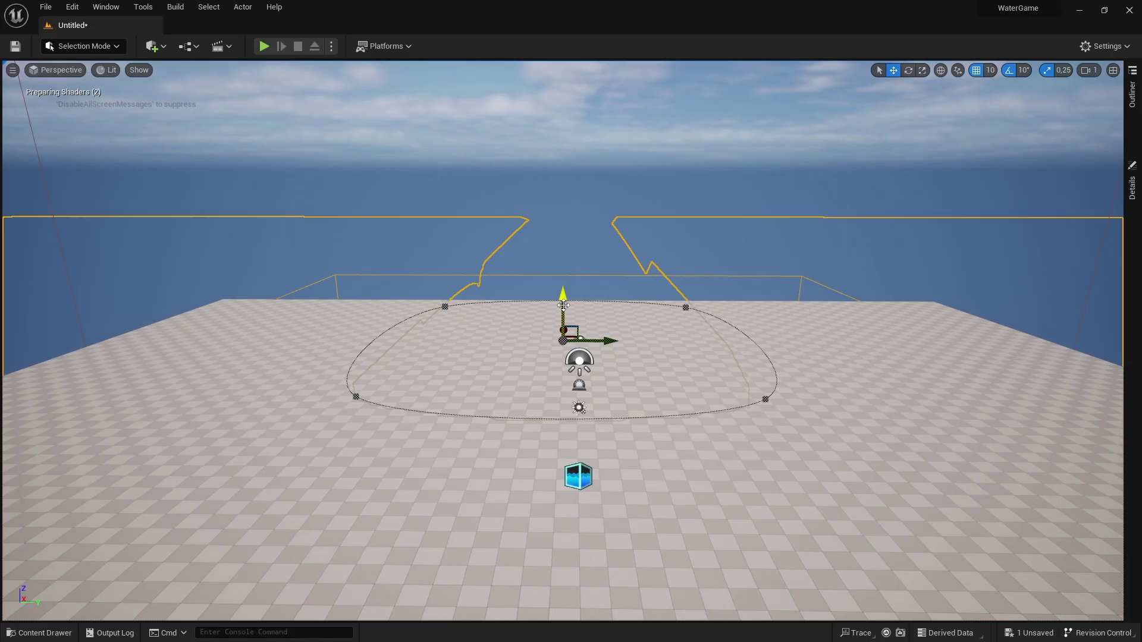
left_click_drag(563, 305, 554, 158)
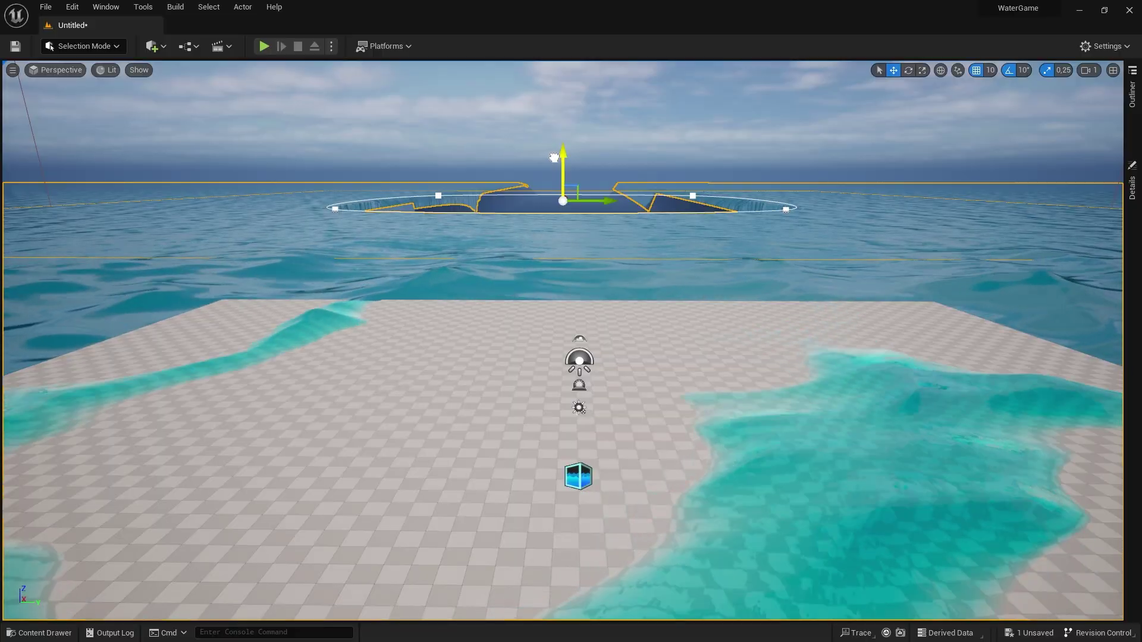
- Delete the checkered floor plane so only the ocean surface remains in the level
right_click_drag(515, 351, 515, 409)
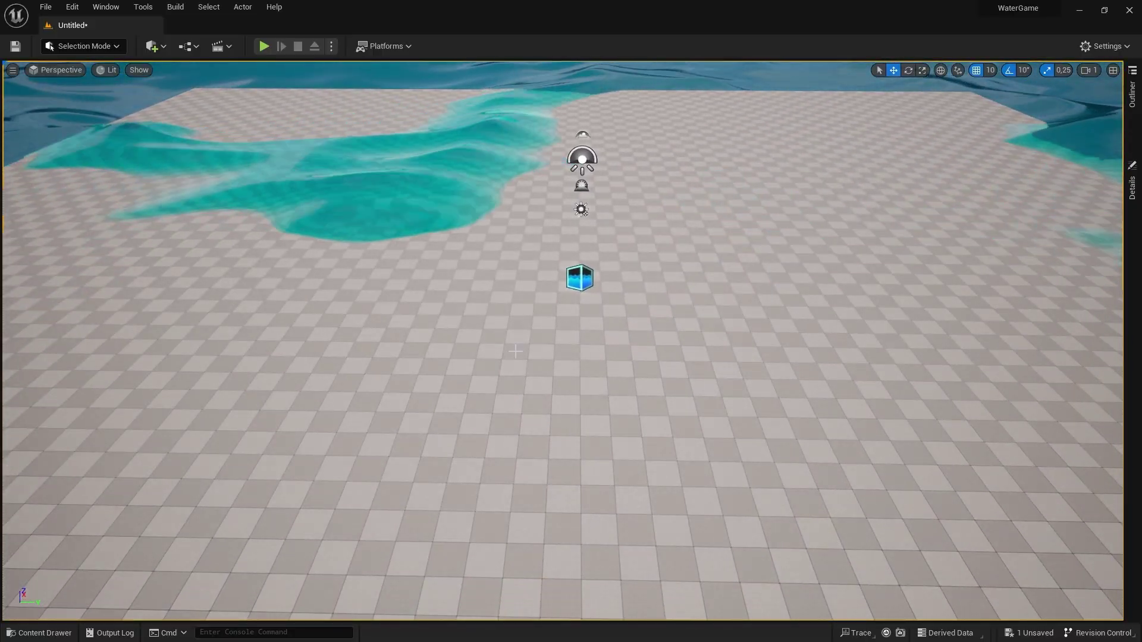
left_click(426, 377)
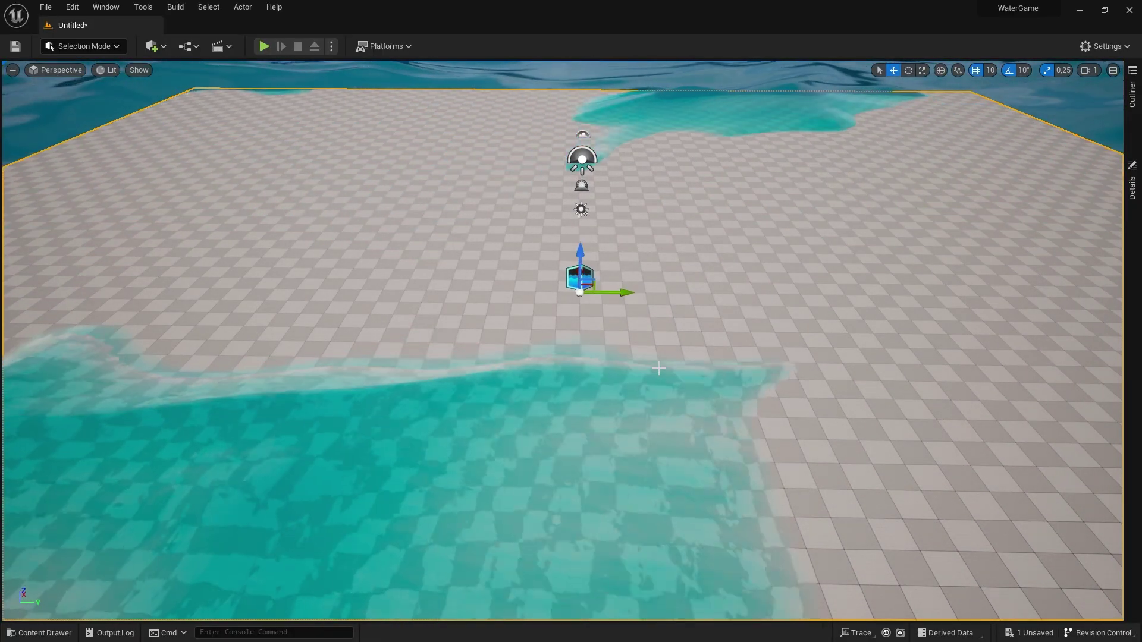
key("Delete")
right_click_drag(604, 336, 628, 298)
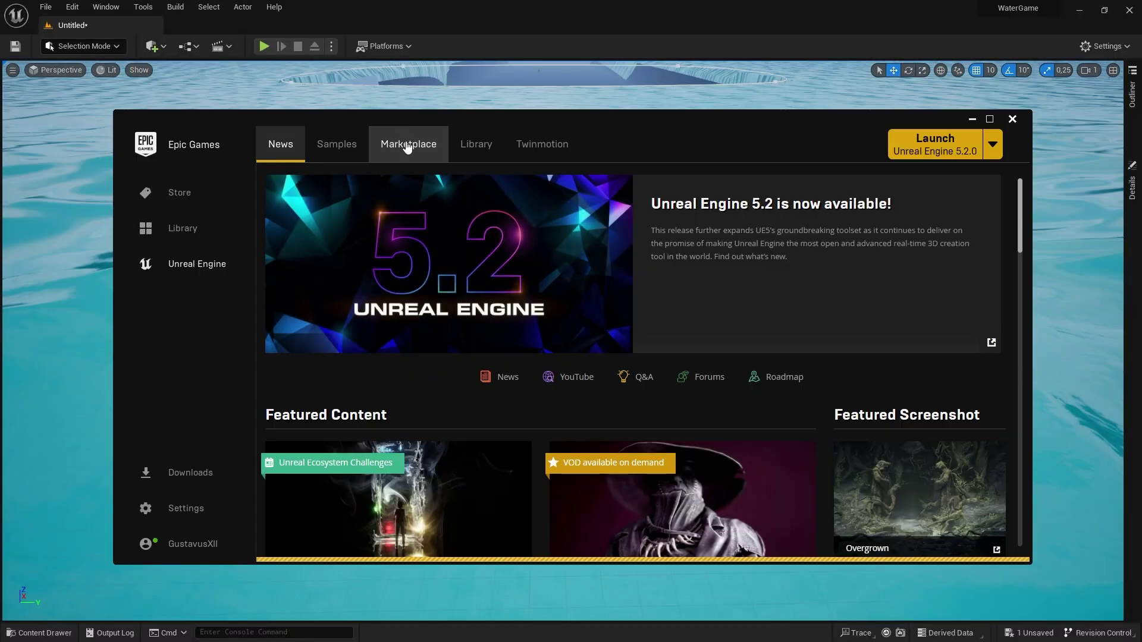
- In the Epic Games Launcher, open the Stylized Fantasy Provencal pack from the Marketplace's Permanently Free Collection
left_click(407, 148)
mouse_move(672, 253)
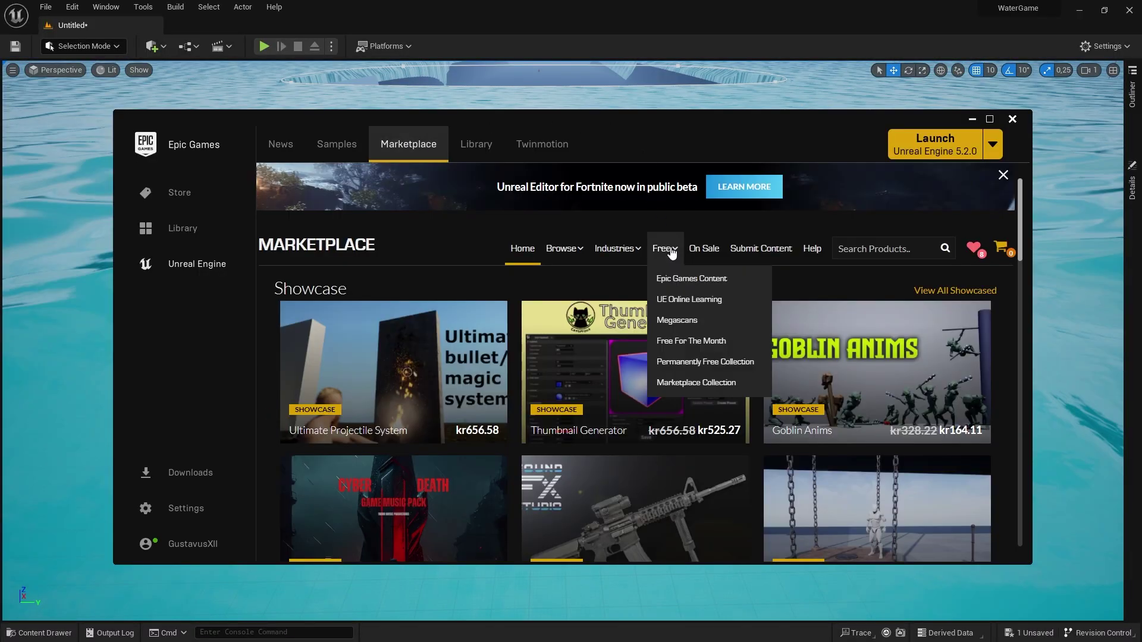
left_click(704, 363)
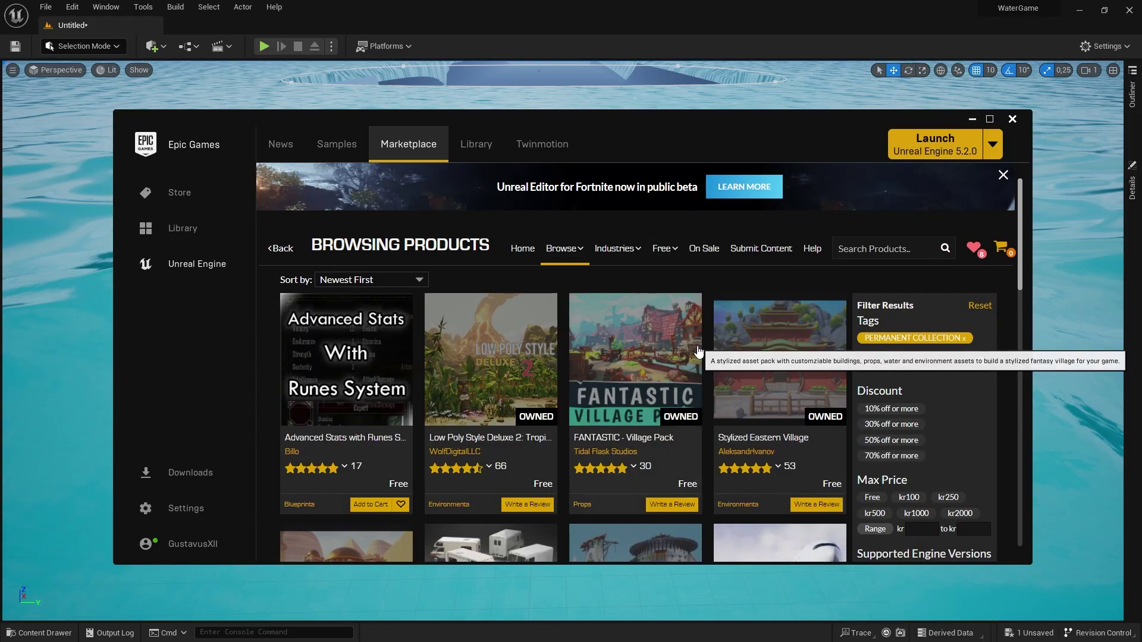
scroll(675, 442, "down", 3)
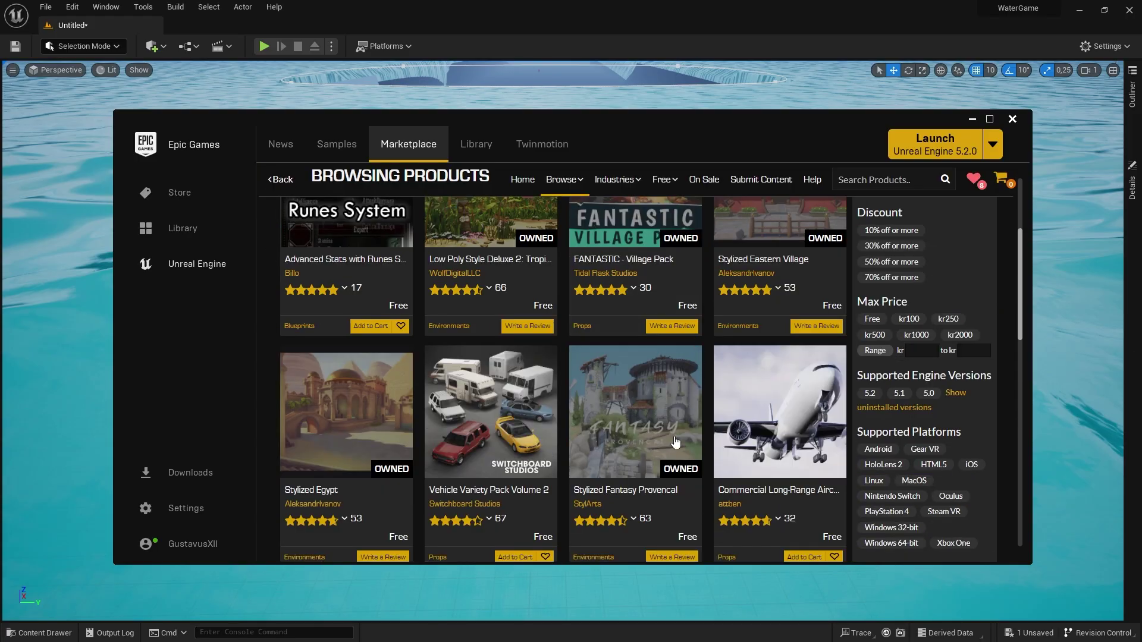
left_click(658, 501)
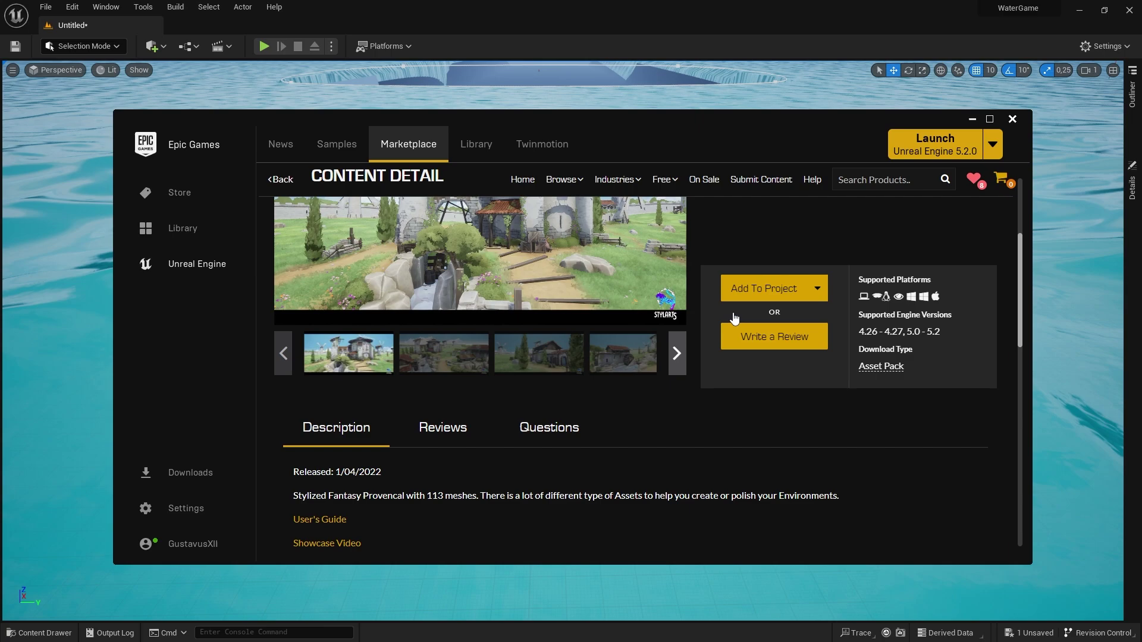
- Add the Stylized Fantasy Provencal pack to the WaterGame project and return to the Unreal Editor
left_click(757, 292)
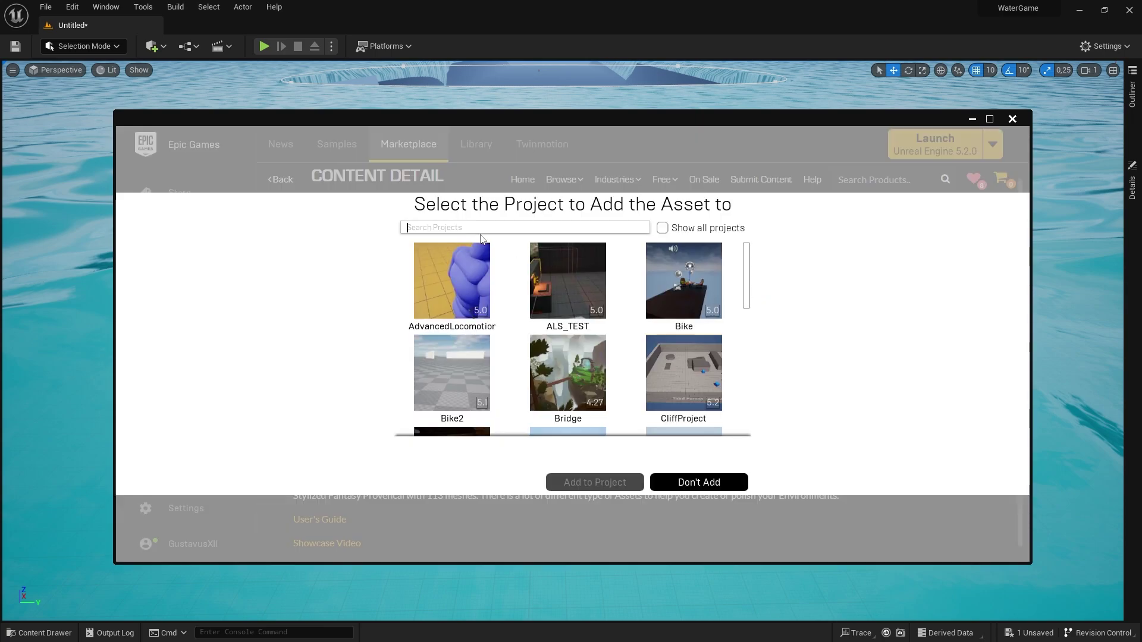
type("wat")
left_click(456, 285)
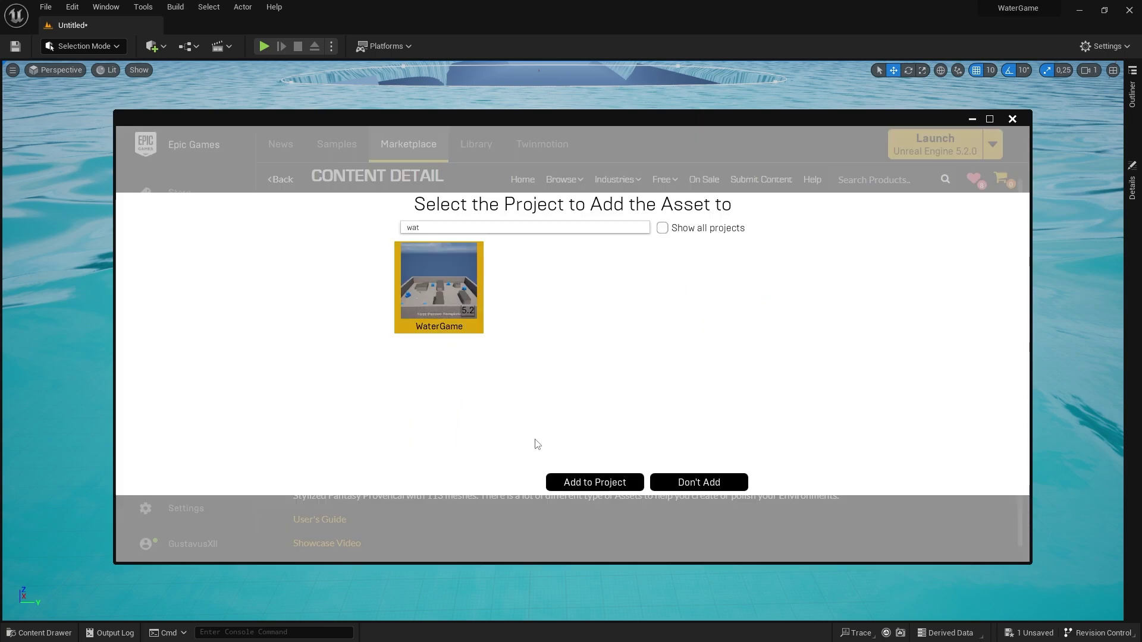
left_click(594, 482)
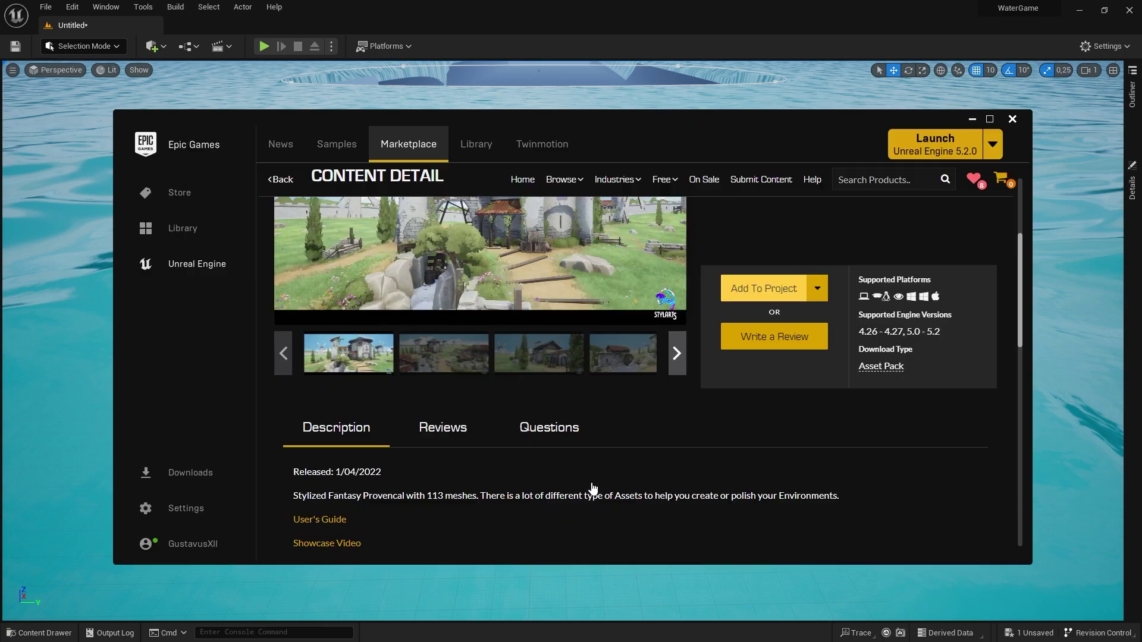
left_click(973, 119)
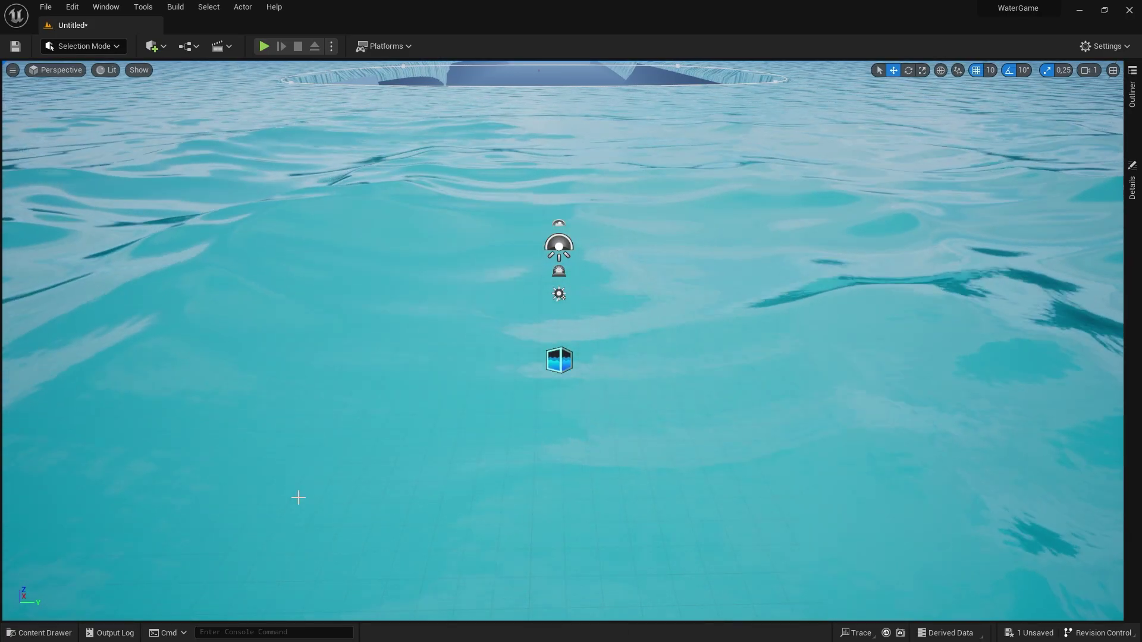
- Place the SM_House_Main mesh from the StylizedProvencal Meshes folder in the middle of the ocean
left_click(41, 633)
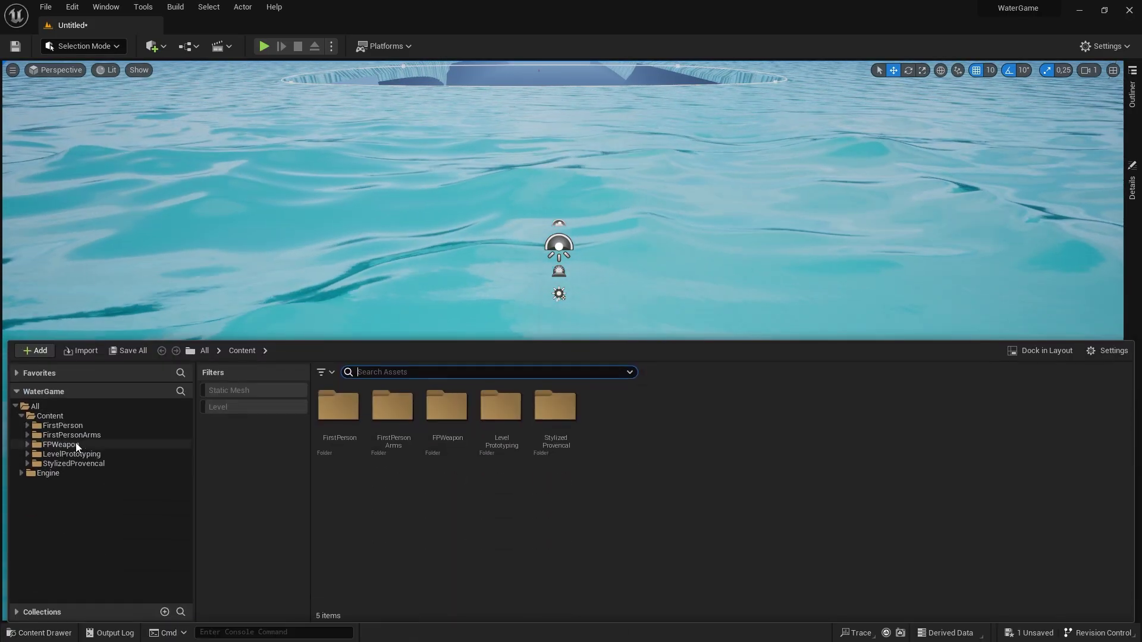
left_click(83, 464)
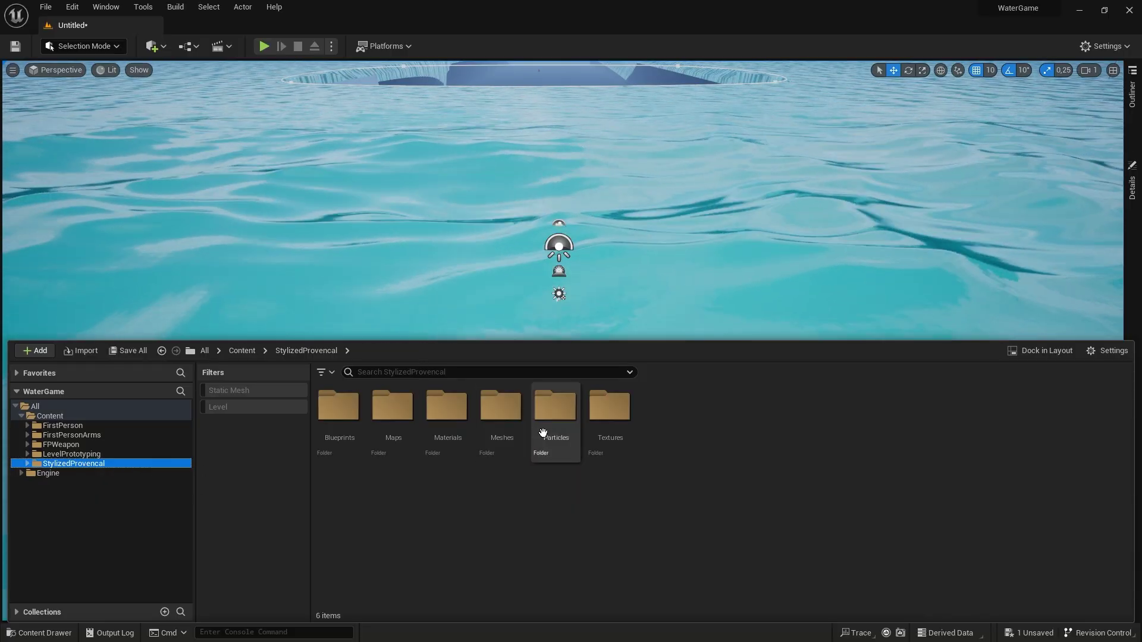
double_click(506, 407)
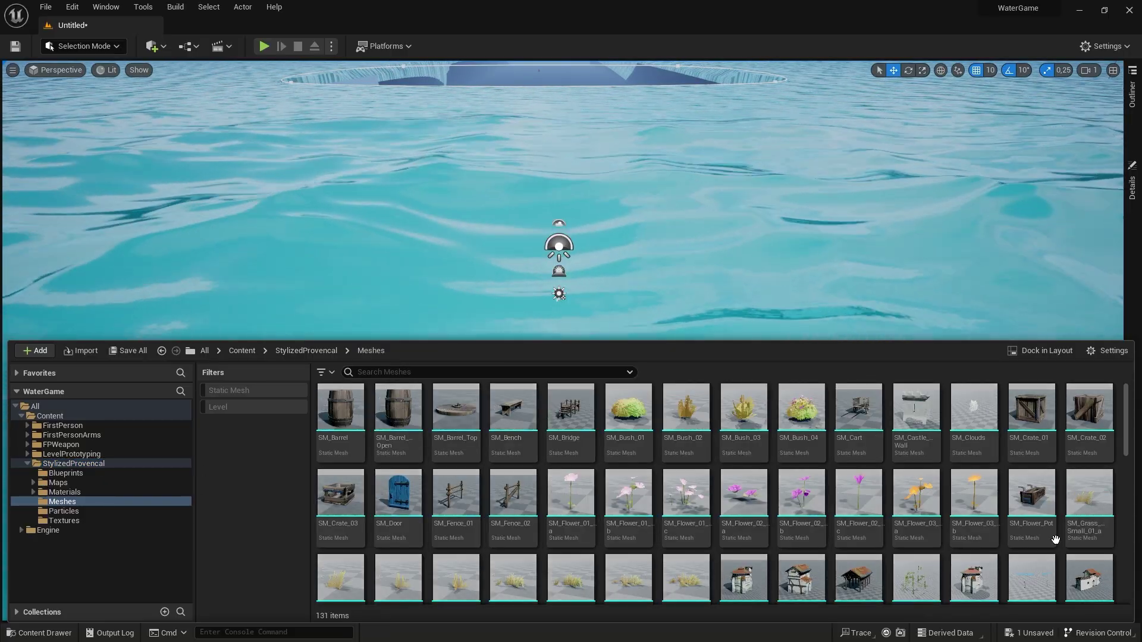
scroll(1011, 524, "down", 2)
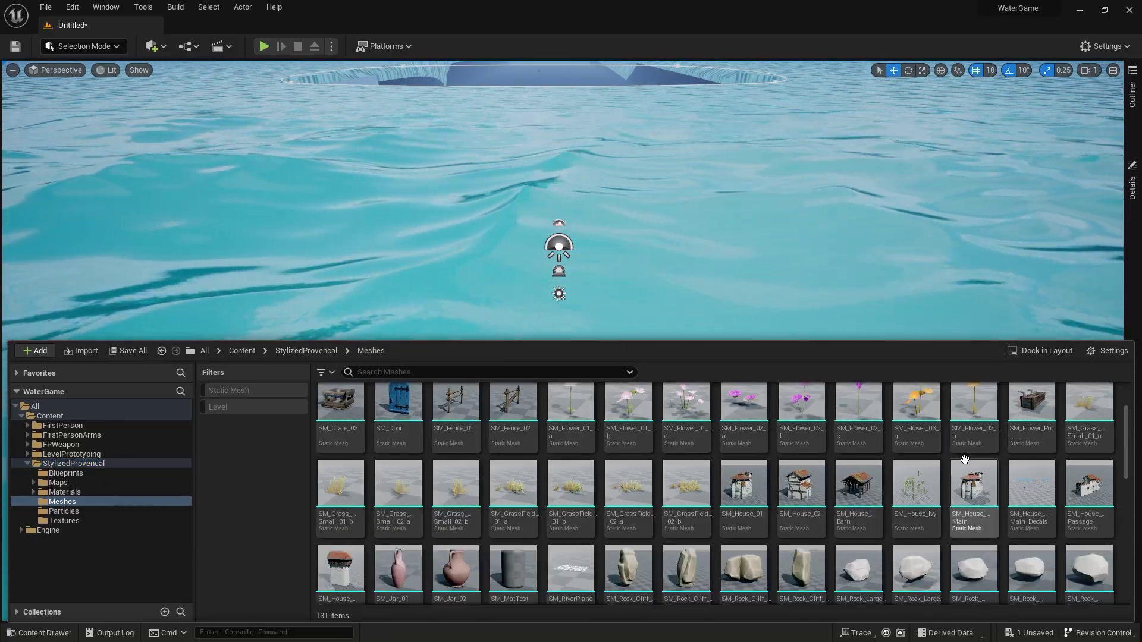
scroll(965, 460, "down", 1)
left_click_drag(972, 483, 650, 323)
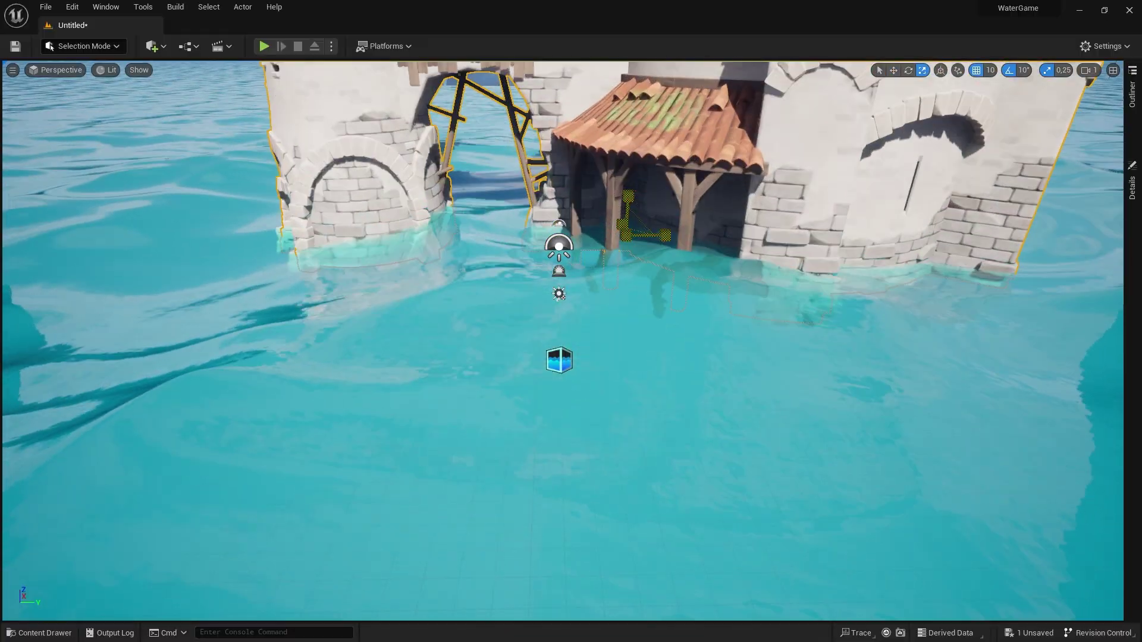
- Scale the main house uniformly and tilt it sideways so it looks half sunk in the water
left_click_drag(626, 235, 598, 252)
key("s")
right_click_drag(598, 252, 598, 215)
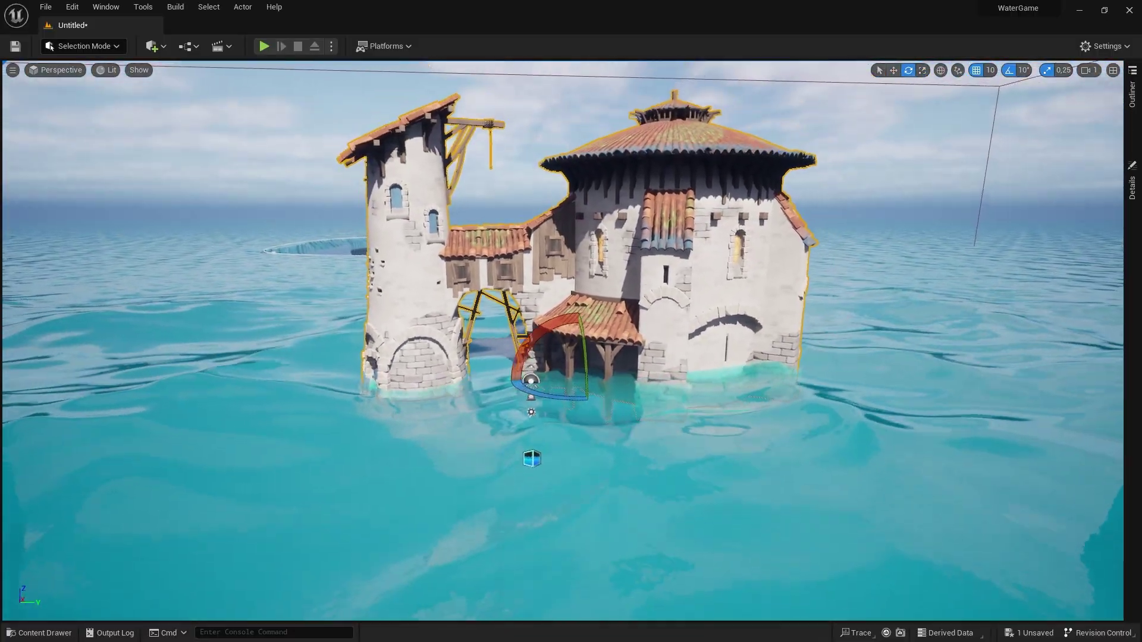
left_click_drag(548, 326, 572, 375)
key("w")
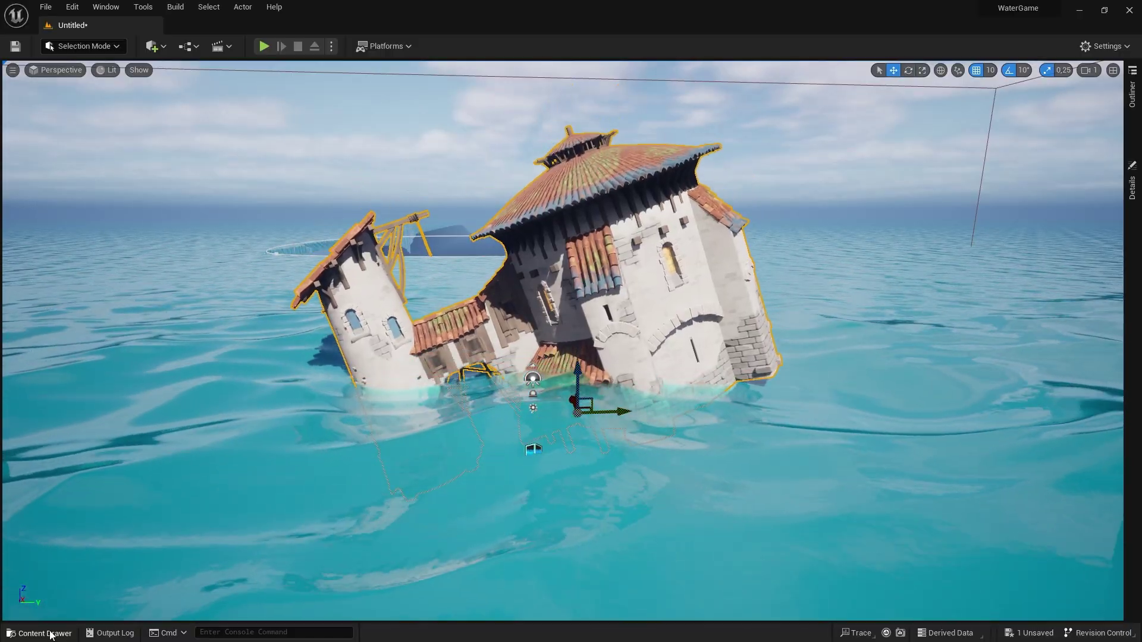
- Place the SM_House_02 mesh in the water beside the main house and tilt it about 20 degrees
left_click(37, 633)
left_click_drag(839, 464, 872, 314)
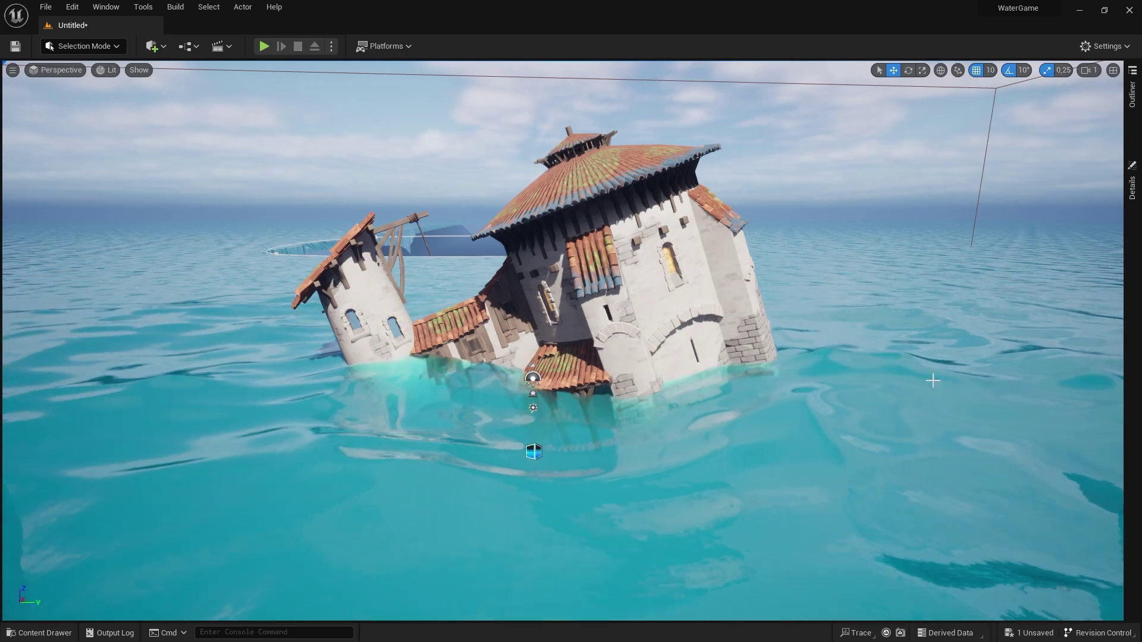
right_click_drag(934, 381, 1064, 399)
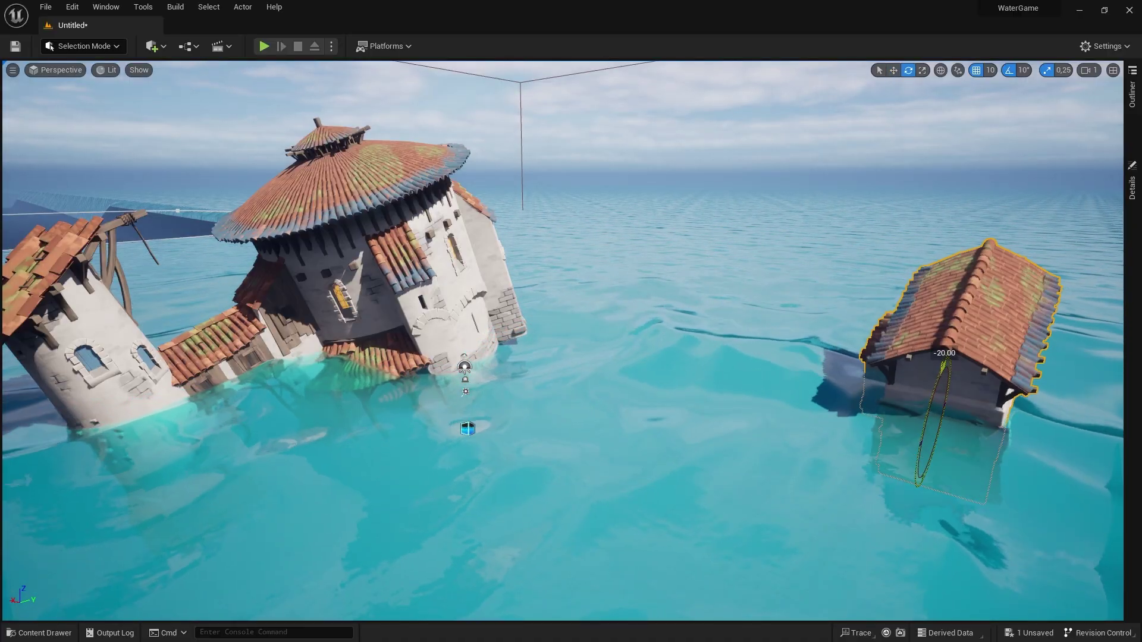
left_click_drag(890, 436, 892, 419)
right_click_drag(893, 418, 946, 409)
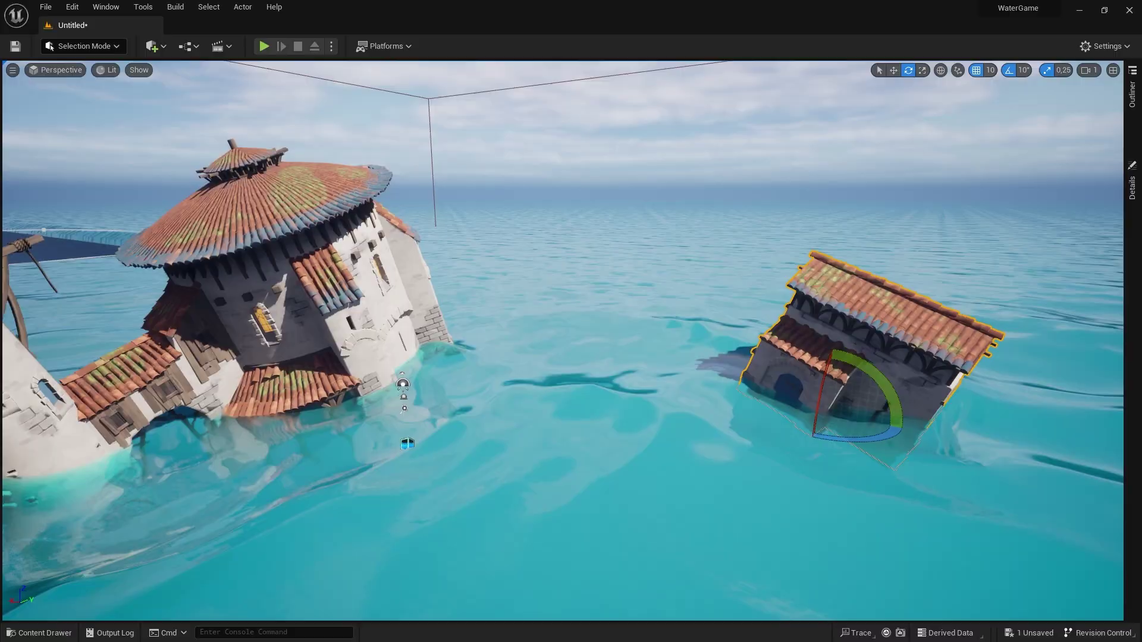
key("w")
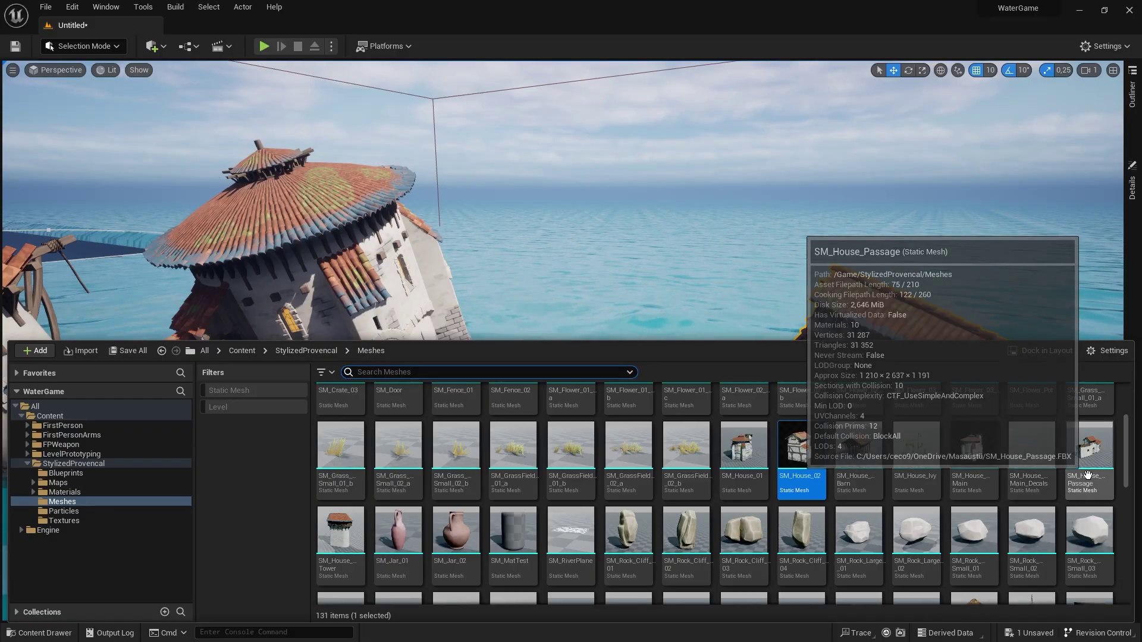
- Position the SM_House_Passage mesh in the water behind the gap between the two houses and rescale it
left_click_drag(720, 292, 625, 340)
key("r")
left_click_drag(679, 328, 732, 298)
- Lower the passage house partly below the water surface and tilt it
key("w")
left_click_drag(683, 265, 676, 315)
key("e")
left_click_drag(660, 360, 641, 317)
key("w")
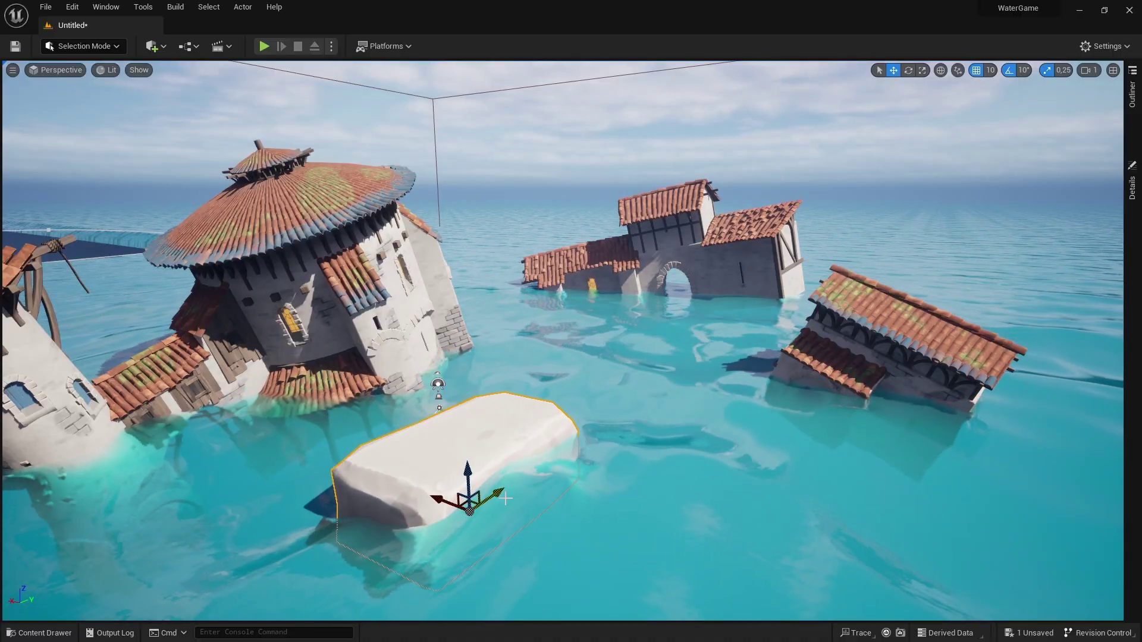
- Play-test the level briefly from the viewpoint above the rock slab and stop it
left_click(263, 46)
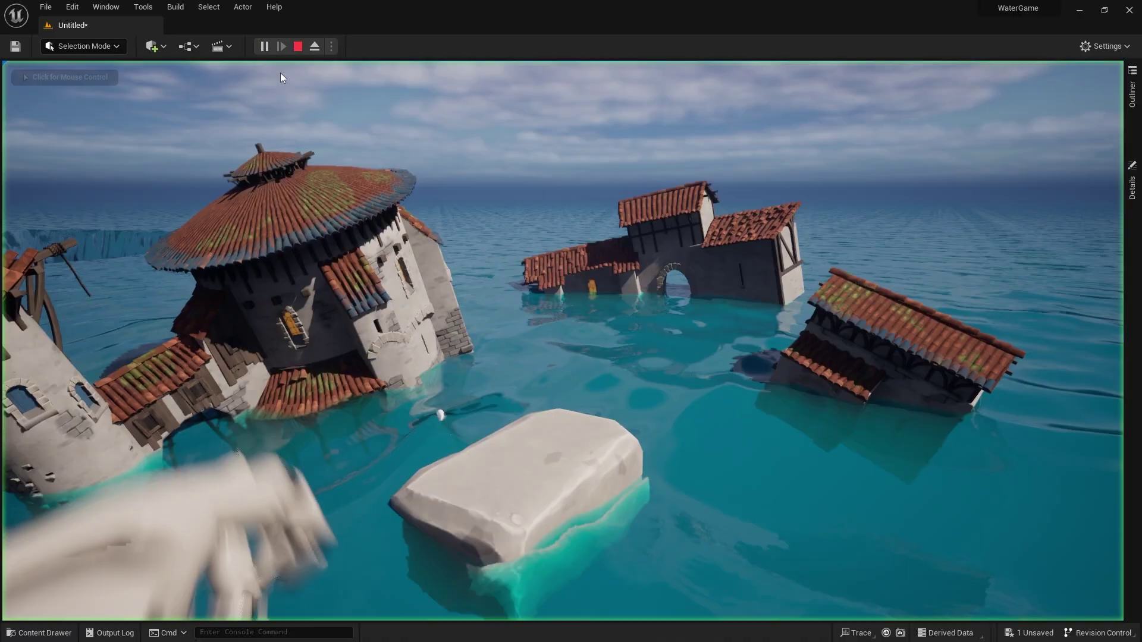
key("Escape")
right_click_drag(539, 441, 581, 463)
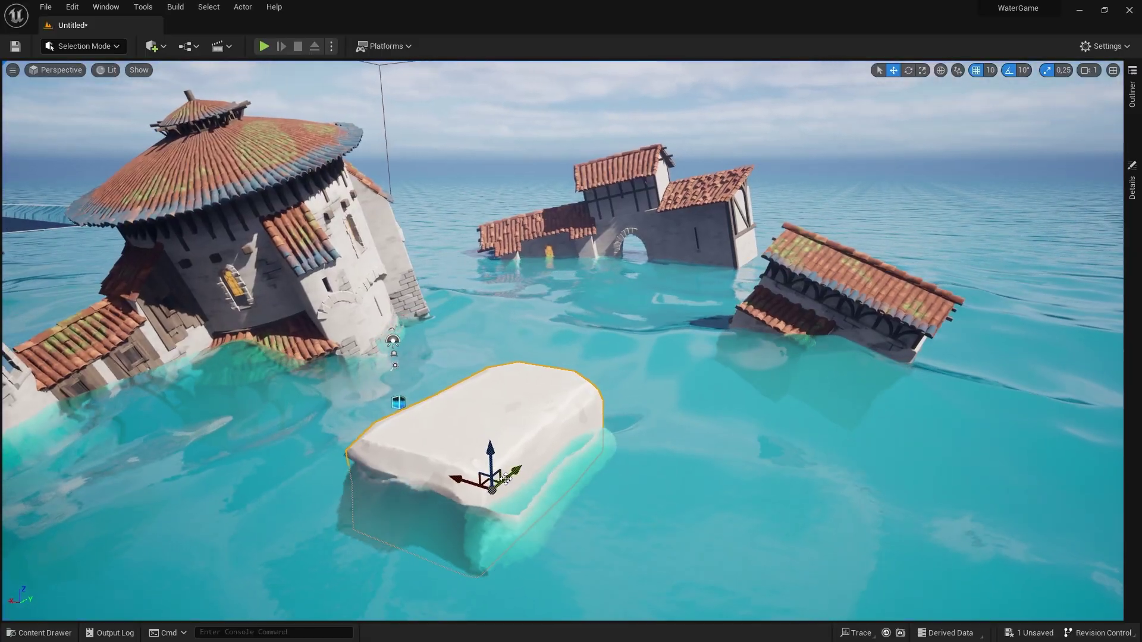
- Move the rock slab across the water into the foreground, further away from the sunken houses
left_click_drag(516, 471, 416, 557)
left_click_drag(350, 576, 451, 618)
right_click_drag(578, 543, 579, 603)
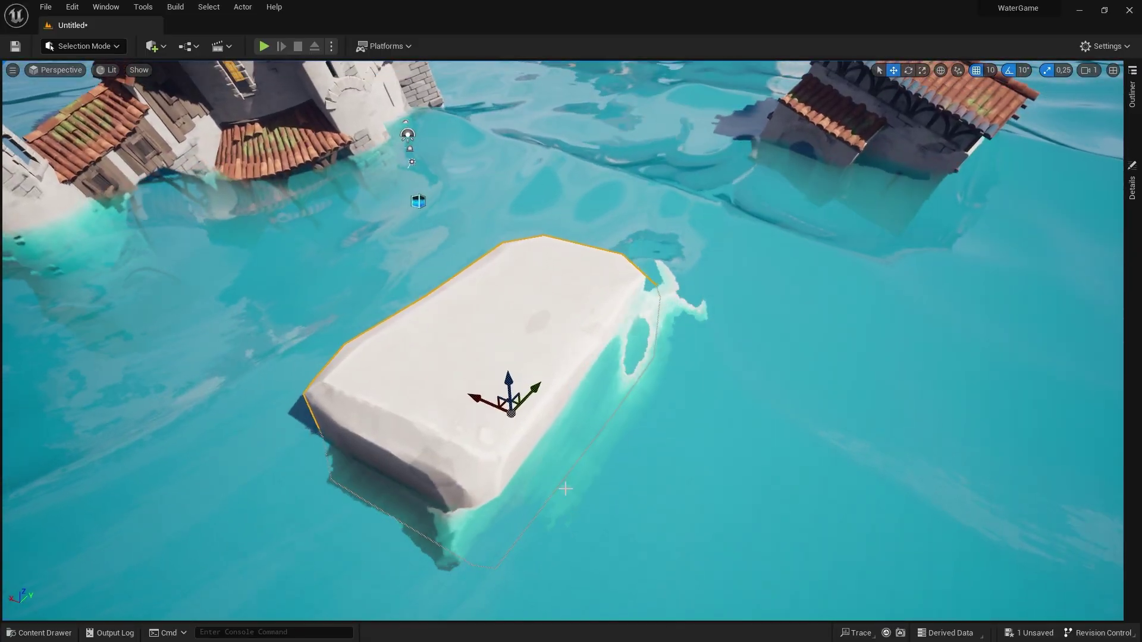
left_click_drag(474, 397, 563, 601)
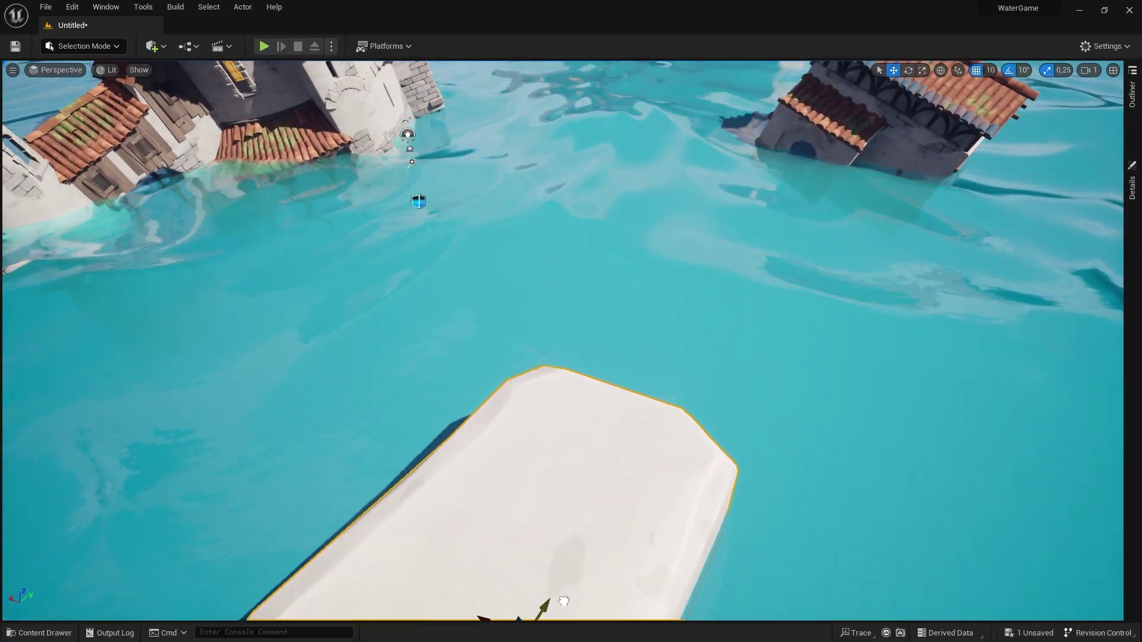
right_click_drag(563, 601, 568, 356)
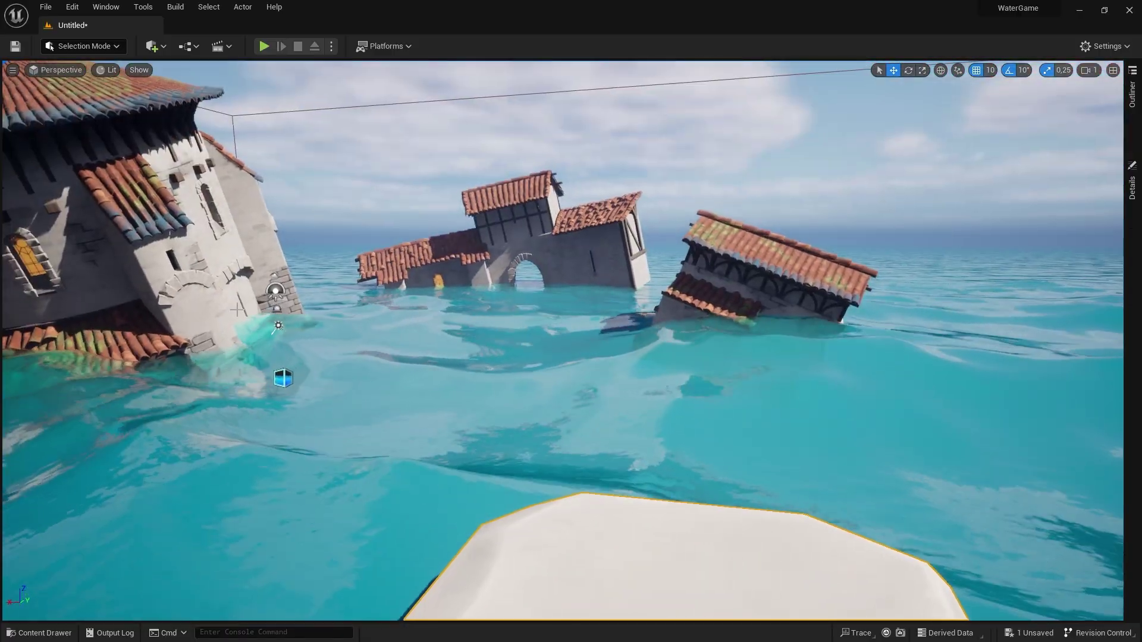
- Play-test the level starting from on top of the rock slab and end the session
left_click(264, 46)
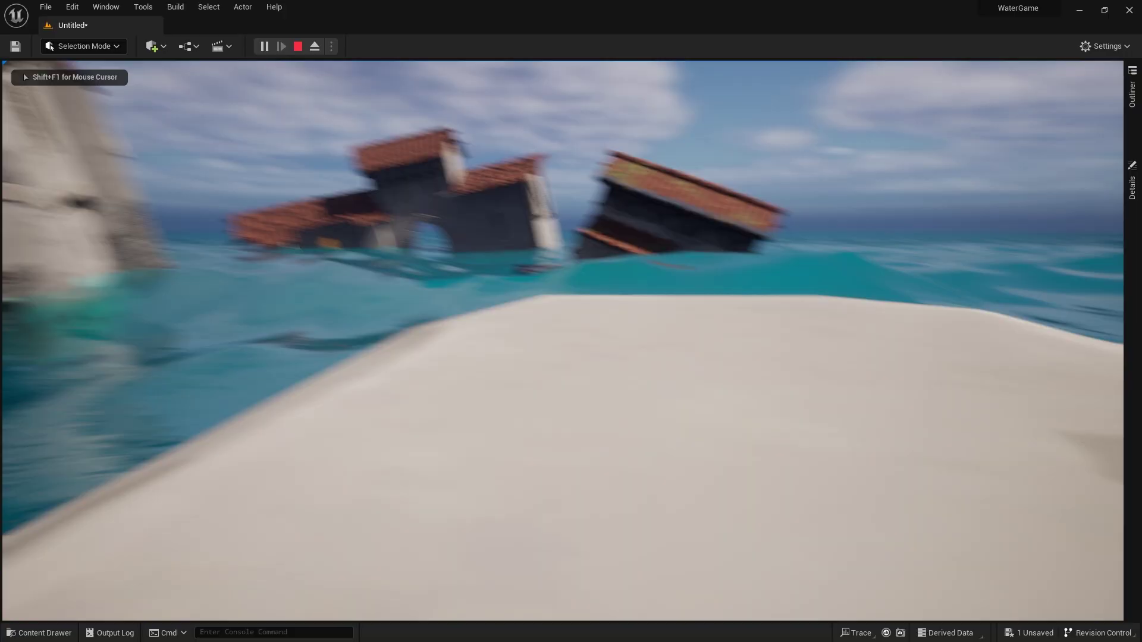
key("Escape")
right_click_drag(316, 217, 316, 250)
- Rescale the rock slab in the foreground and adjust its rotation
right_click_drag(568, 369, 599, 383)
key("s")
key("r")
left_click_drag(552, 452, 538, 470)
right_click_drag(605, 458, 607, 365)
key("e")
left_click_drag(529, 611, 553, 607)
right_click_drag(553, 606, 587, 612)
key("s")
key("w")
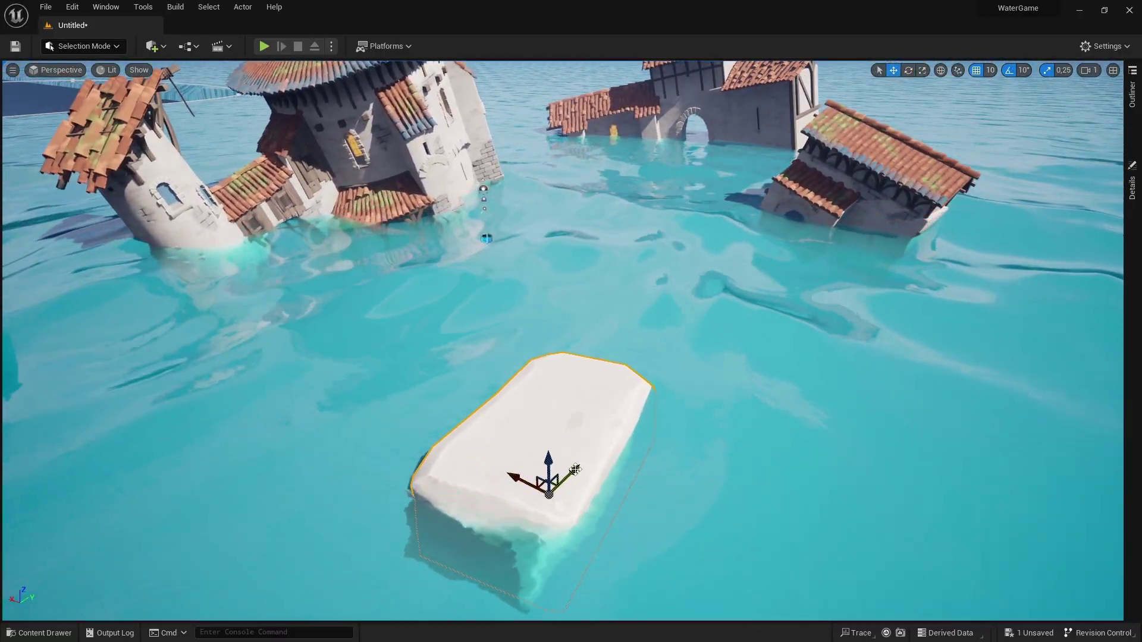
- Duplicate the rock slab toward the houses and turn the copy so it lies at a different angle
left_click_drag(575, 469, 693, 359)
key("e")
left_click_drag(677, 406, 631, 397)
left_click_drag(662, 340, 676, 338)
key("w")
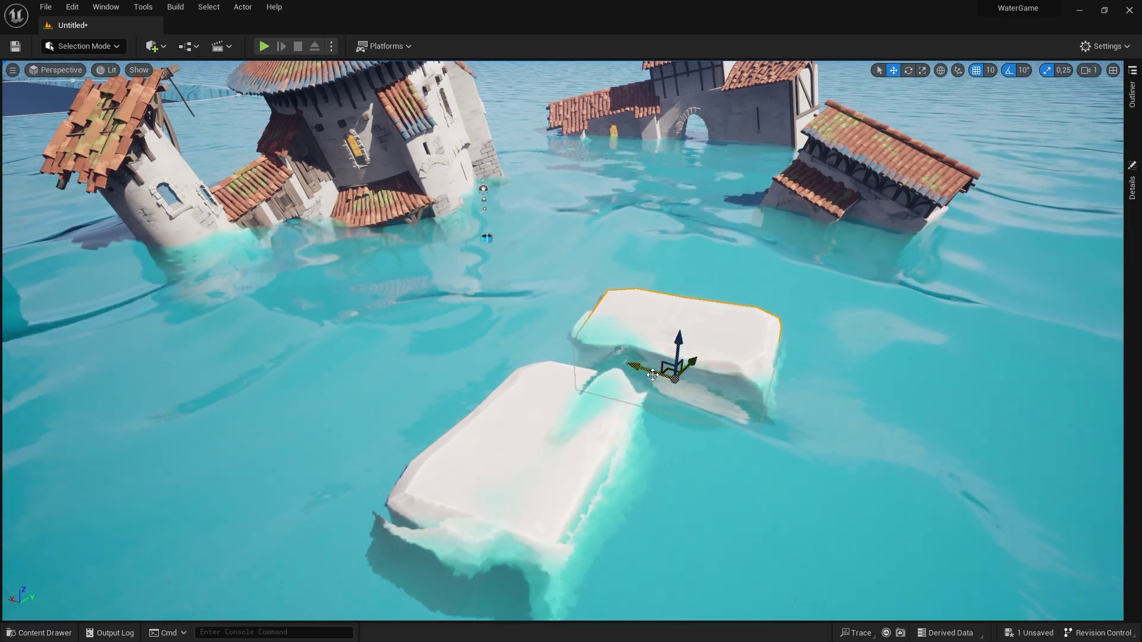
left_click_drag(652, 375, 628, 364)
right_click_drag(628, 364, 737, 364)
key("e")
left_click_drag(580, 397, 621, 389)
key("w")
key("e")
- Duplicate the second rock as a third stepping stone, rotate it differently and shift it along the path
left_click_drag(559, 348, 661, 344, "alt")
key("w")
right_click_drag(655, 321, 619, 357)
scroll(636, 339, "up", 2)
key("e")
left_click_drag(678, 328, 639, 397)
key("w")
right_click_drag(639, 398, 613, 428)
left_click_drag(765, 366, 726, 351)
right_click_drag(727, 351, 690, 410)
- Duplicate the third rock as a fourth stepping stone, push it back toward the houses and rotate it
left_click_drag(734, 426, 828, 483, "alt")
key("e")
key("w")
left_click_drag(866, 425, 819, 312)
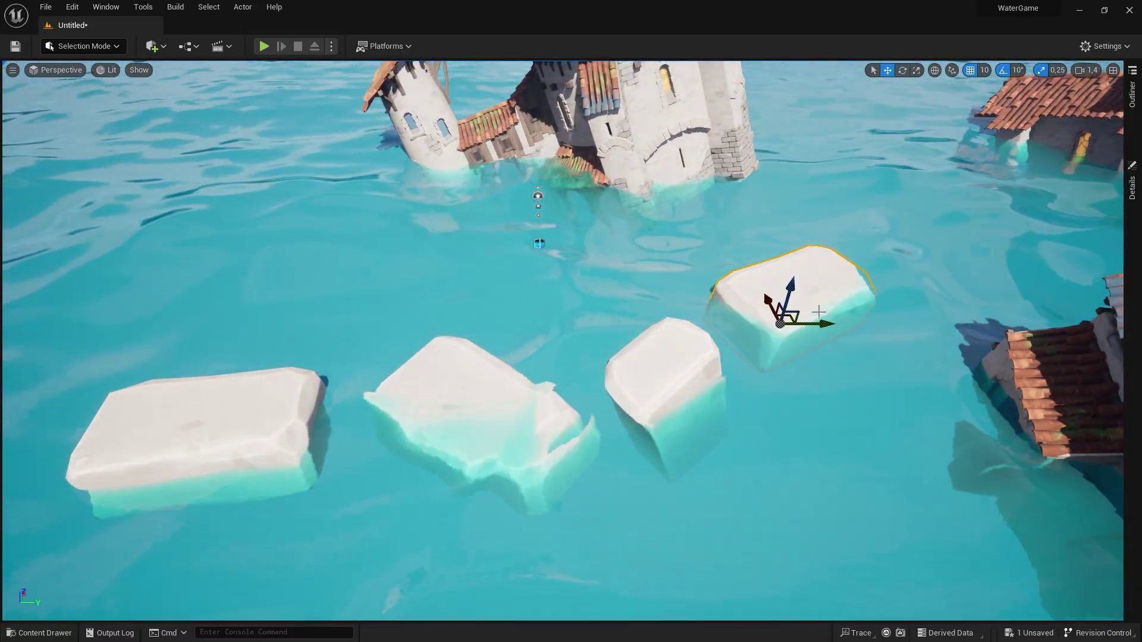
right_click_drag(818, 312, 893, 273)
key("e")
left_click_drag(678, 383, 646, 389)
key("w")
- Place another rock further along the path toward the passage house and rotate it
left_click_drag(633, 368, 787, 290)
key("e")
key("w")
right_click_drag(786, 290, 892, 298)
key("e")
left_click_drag(611, 393, 565, 375)
key("w")
right_click_drag(564, 366, 565, 357)
scroll(564, 366, "up", 1)
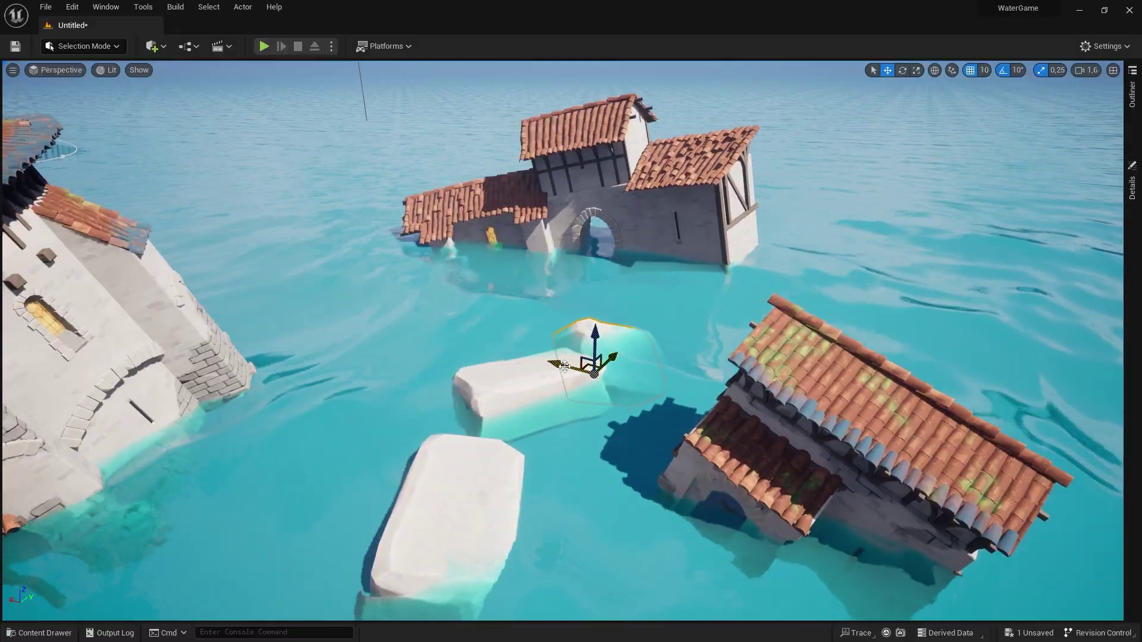
- Position a rock in the water before the passage house, adjusting its height and tilt
left_click_drag(586, 362, 579, 294)
key("e")
right_click_drag(576, 305, 577, 351)
scroll(576, 306, "up", 4)
key("w")
left_click_drag(538, 304, 490, 354)
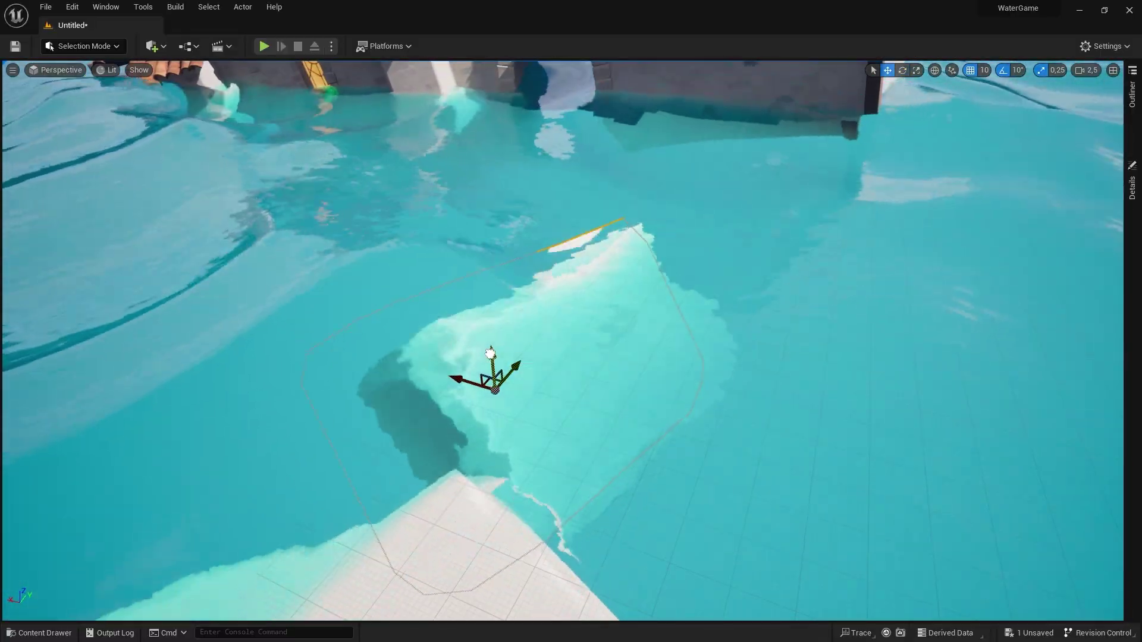
key("e")
left_click_drag(485, 292, 483, 298)
right_click_drag(492, 354, 548, 408)
- Duplicate the rock toward the passage house's arched opening and rotate the copy
key("e")
left_click_drag(561, 395, 640, 319, "alt")
right_click_drag(640, 318, 613, 309)
left_click_drag(546, 306, 546, 295)
right_click_drag(603, 295, 675, 280)
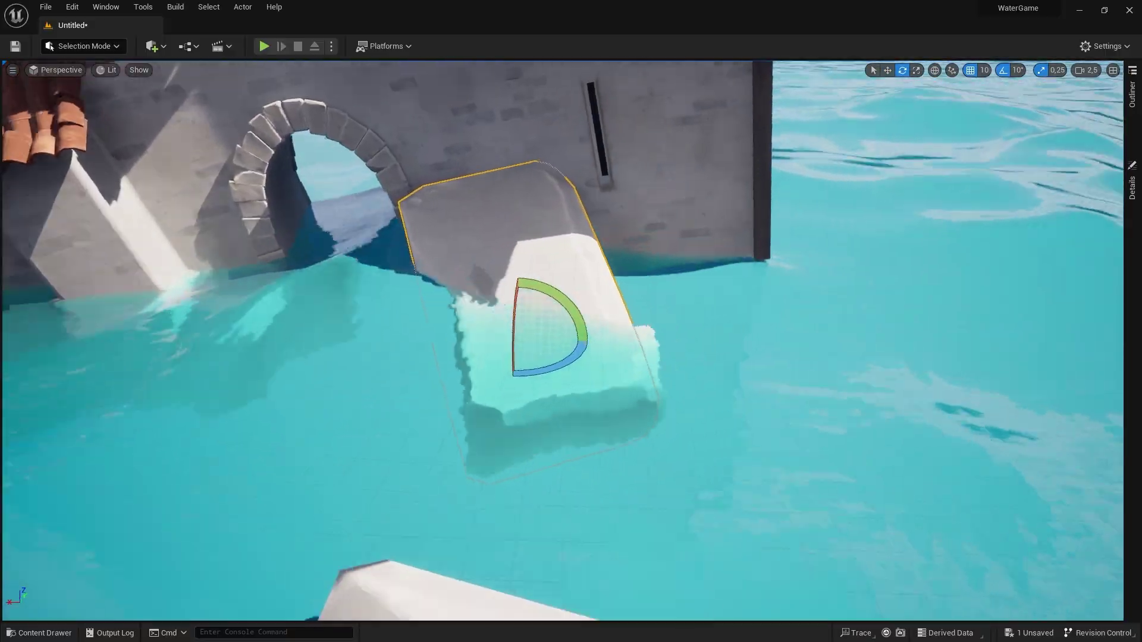
left_click_drag(343, 357, 348, 384)
right_click_drag(348, 384, 229, 384)
- Raise the submerged rock in front of the archway and tilt it
key("r")
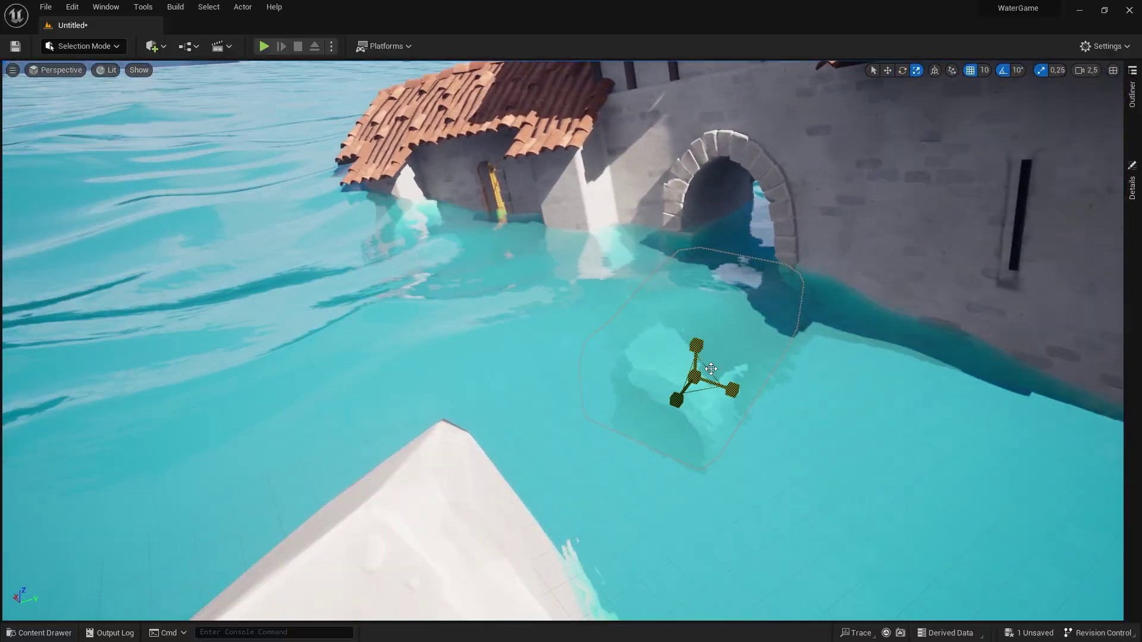
key("e")
key("w")
left_click_drag(706, 336, 710, 253)
key("e")
left_click_drag(675, 316, 707, 323)
- Position a large rock between the archway and the neighbouring stepping stone
scroll(707, 323, "down", 3)
right_click_drag(708, 323, 750, 357)
key("w")
left_click_drag(485, 420, 412, 408)
right_click_drag(463, 422, 201, 506)
left_click_drag(901, 369, 429, 333)
right_click_drag(428, 333, 333, 333)
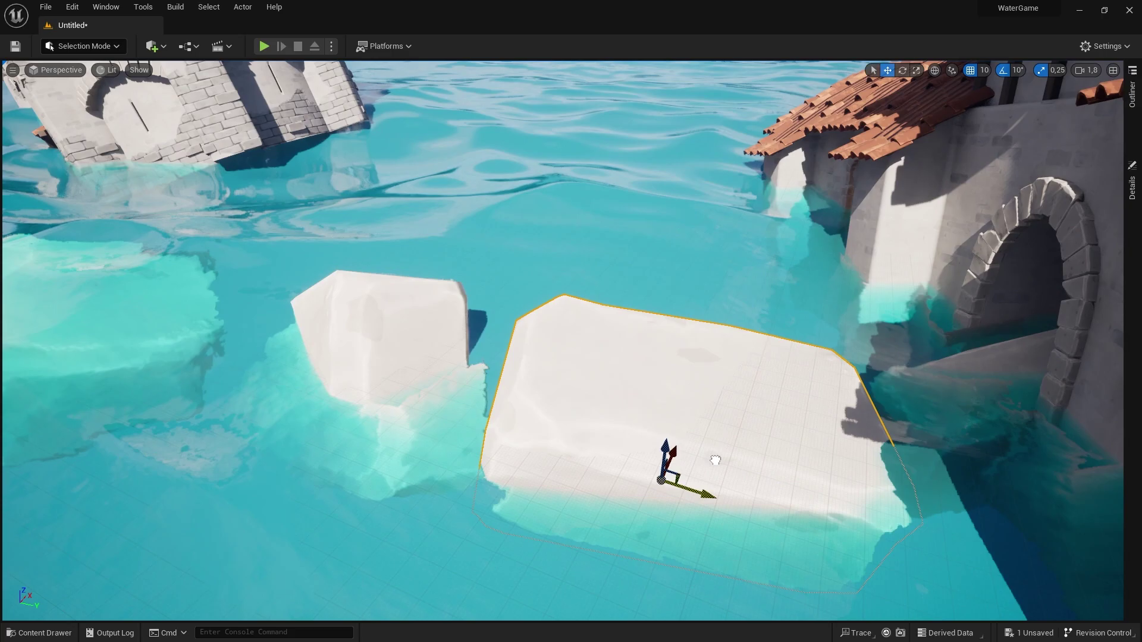
- Nudge the large rock toward the archway, rotate it and fine-tune its height
left_click_drag(715, 460, 758, 475)
key("e")
left_click_drag(735, 458, 702, 442)
key("w")
left_click_drag(713, 467, 709, 483)
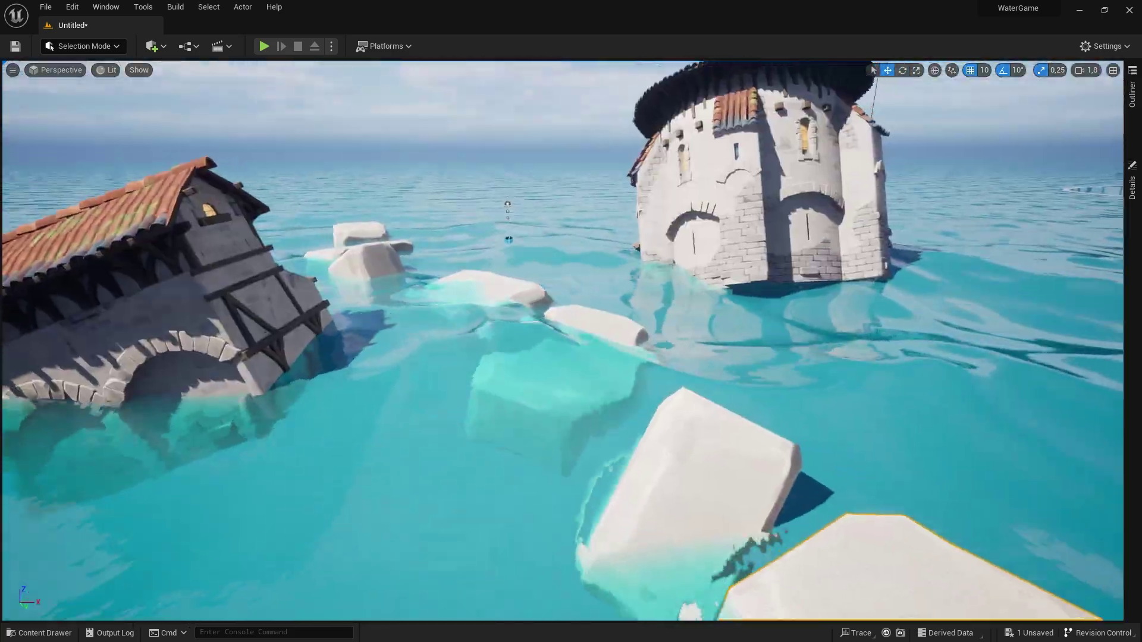
- Lower the sun toward the horizon to light the level with a pink sunset
key("ctrl+l")
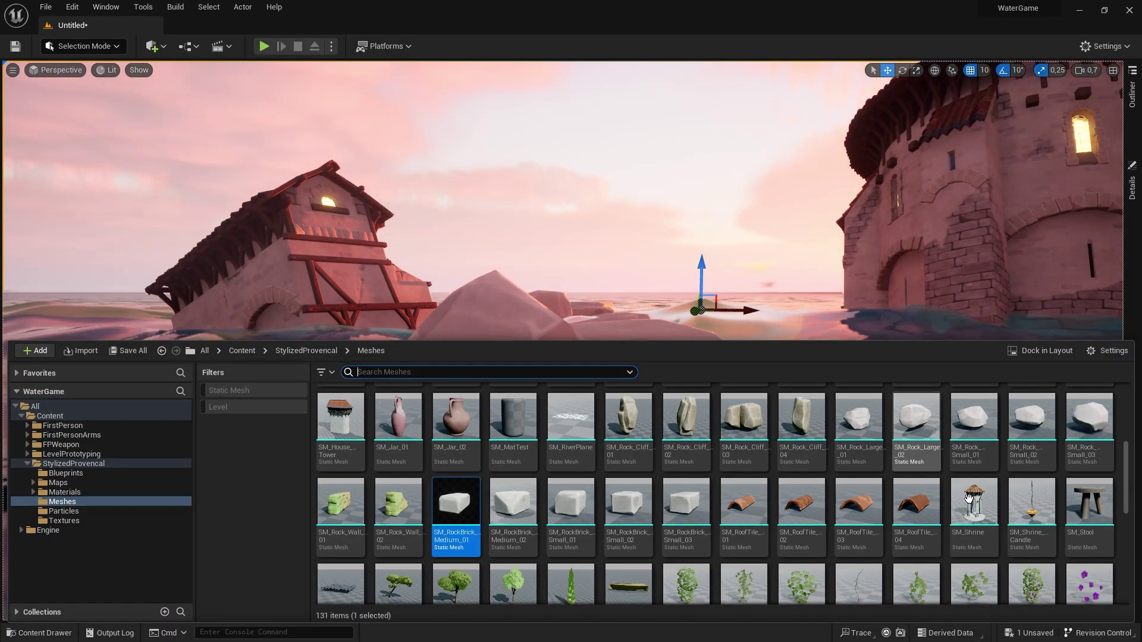
left_click_drag(805, 295, 748, 355)
key("r")
key("ctrl+z")
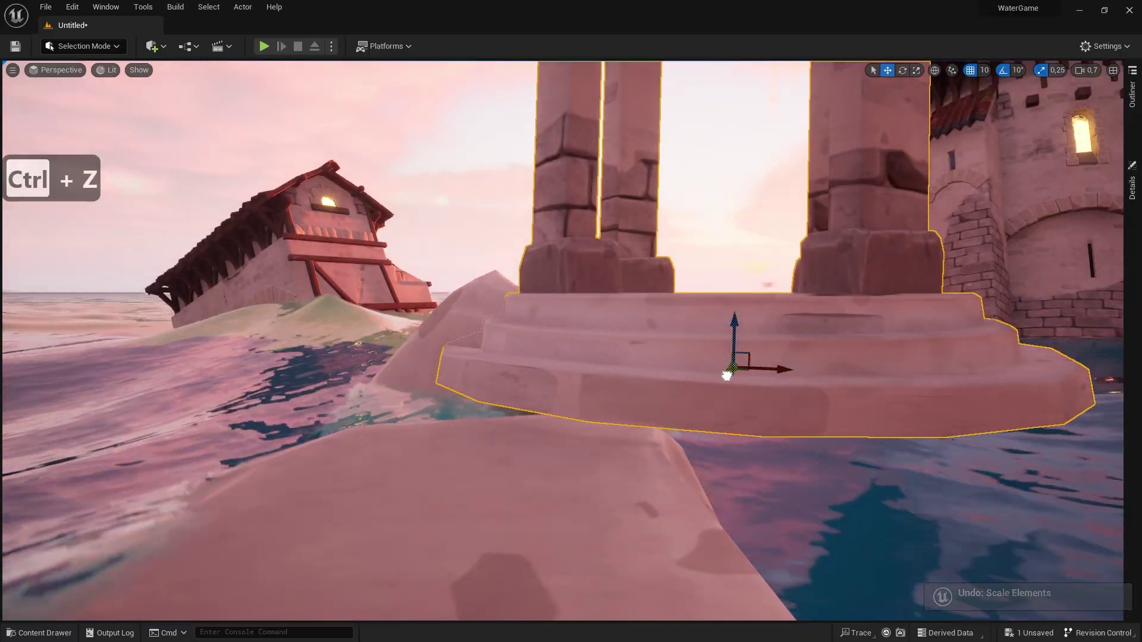
key("ctrl+z")
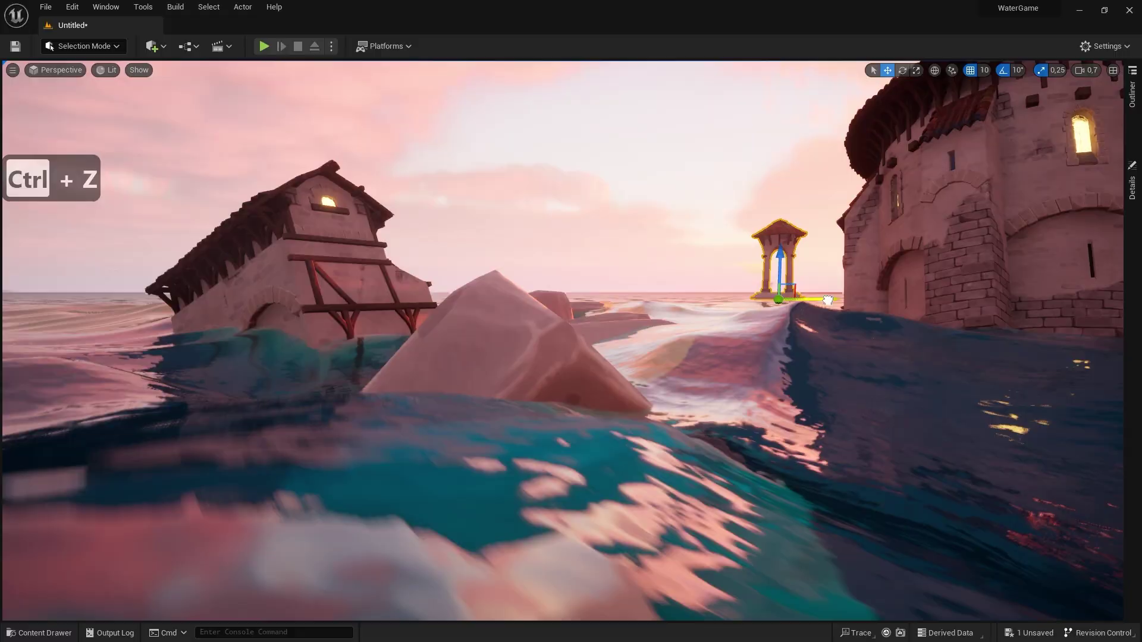
- Move the arched tower into the gap between the two houses, rotate it by -10 degrees and lower it slightly
left_click_drag(827, 301, 588, 347)
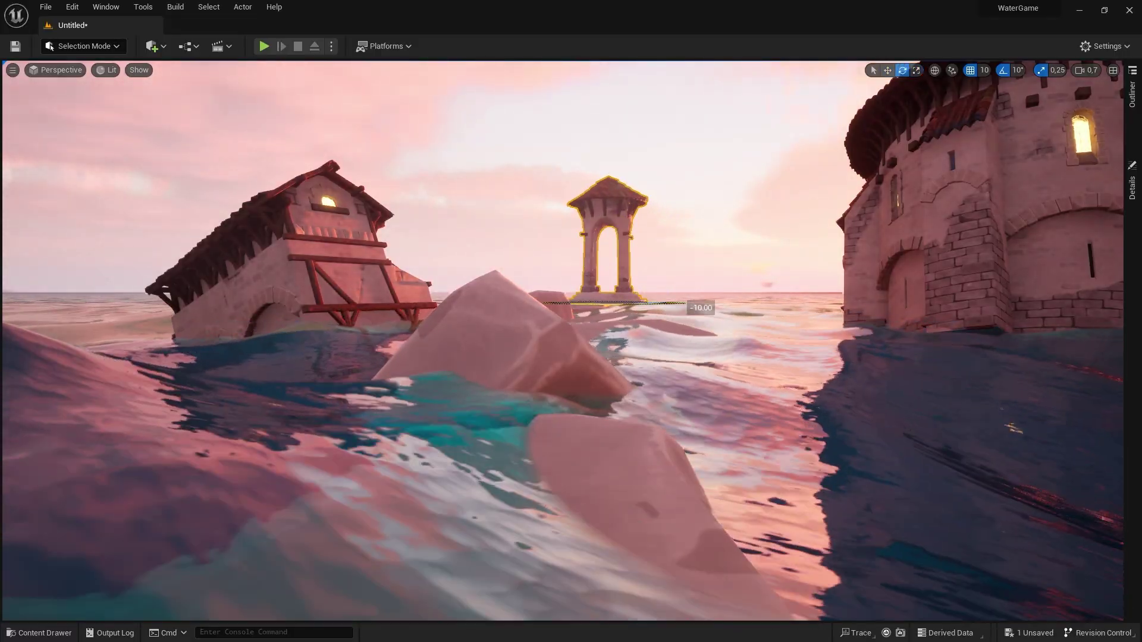
left_click_drag(613, 305, 595, 308)
left_click_drag(613, 262, 616, 282)
- Frame the tower through the passage house's archway as the starting view for a play test
right_click_drag(562, 341, 577, 351)
scroll(570, 351, "down", 1)
key("s")
key("s")
key("w")
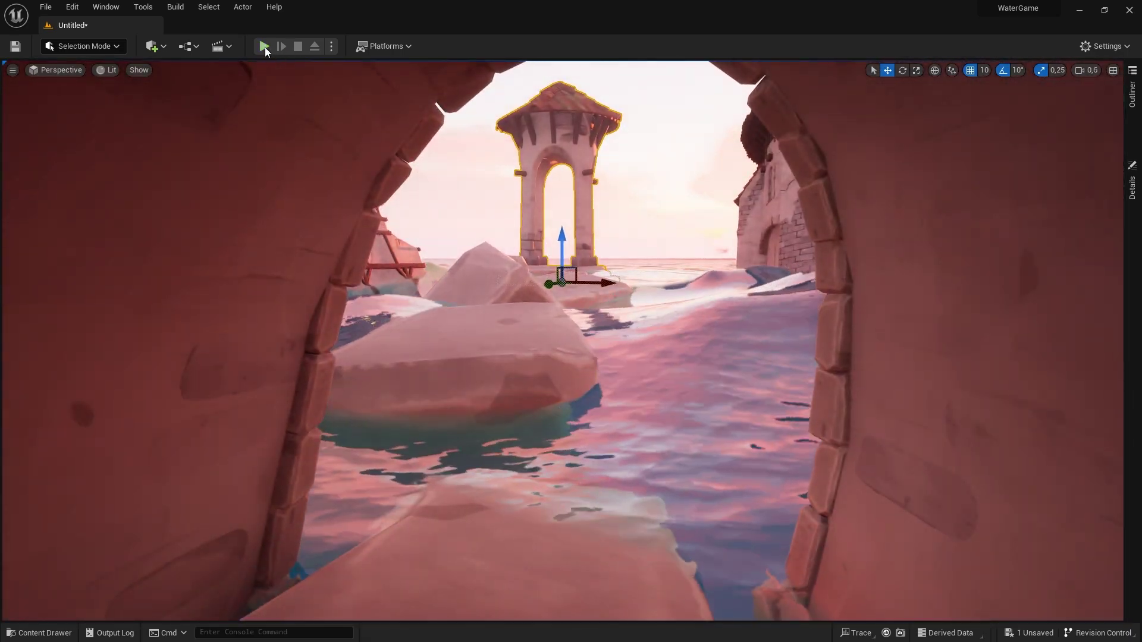